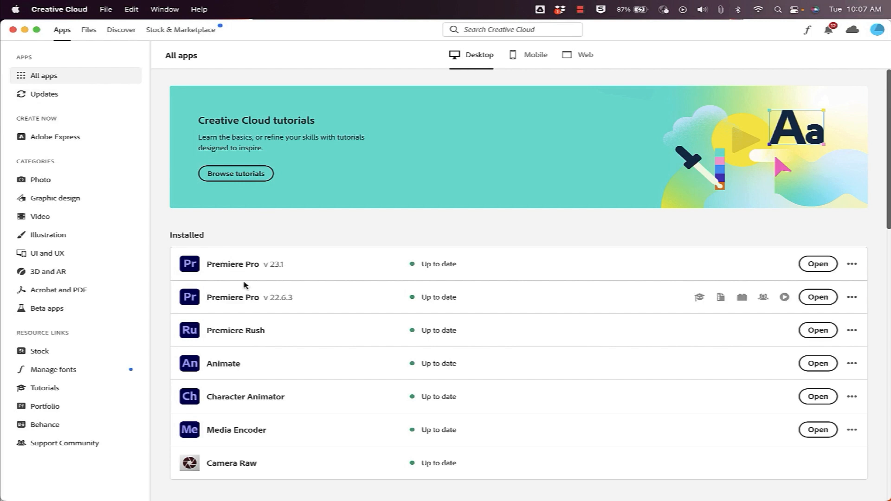
Search Creative Cloud for 'animate' and launch Animate.
scroll(241, 278, down, 2)
scroll(247, 292, up, 2)
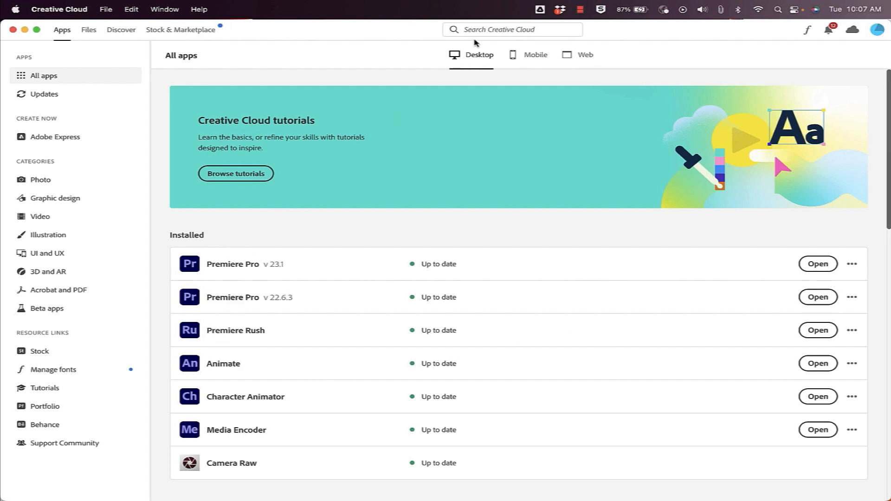
click(494, 32)
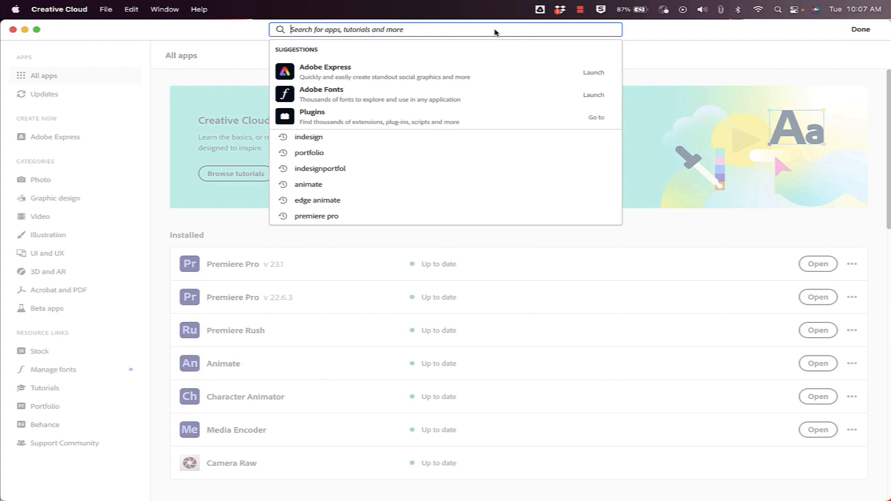
text(animate)
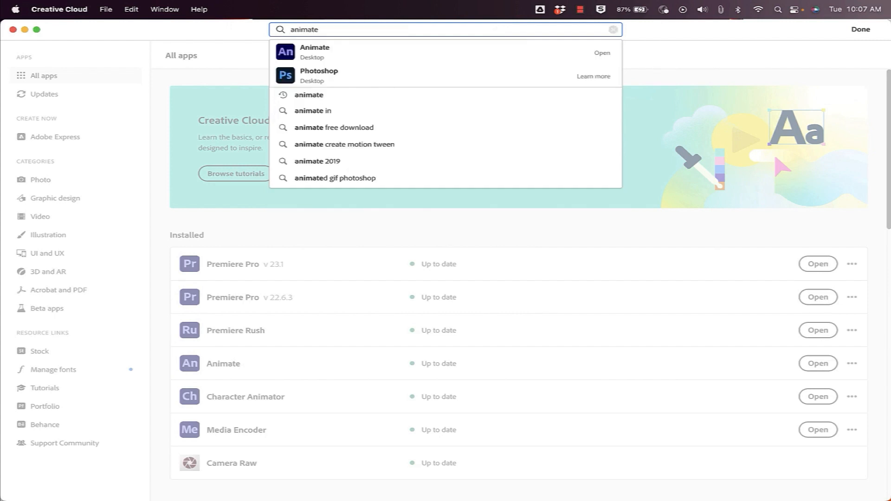
click(338, 53)
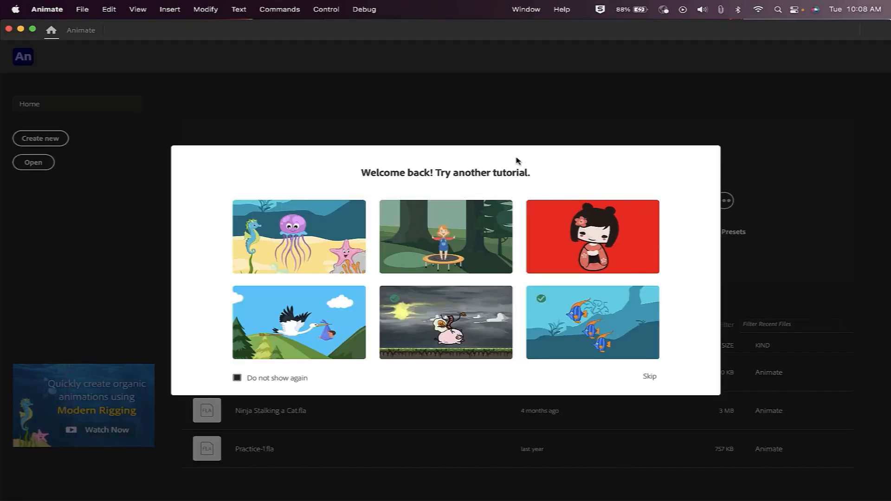
Bring the Creative Cloud window back in front and open the Photoshop app page.
key(ctrl+Up)
click(444, 153)
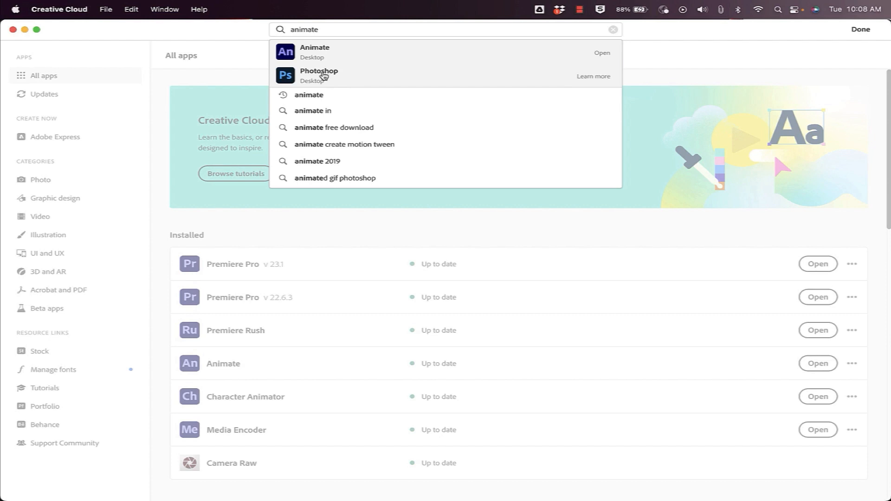
click(324, 75)
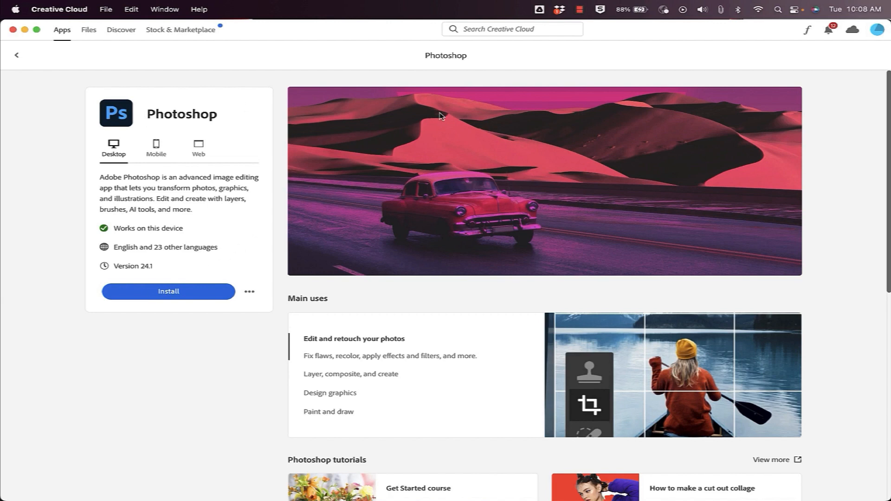
Compare Photoshop's mobile, web and desktop editions, ending on desktop version 24.1.
scroll(481, 225, down, 5)
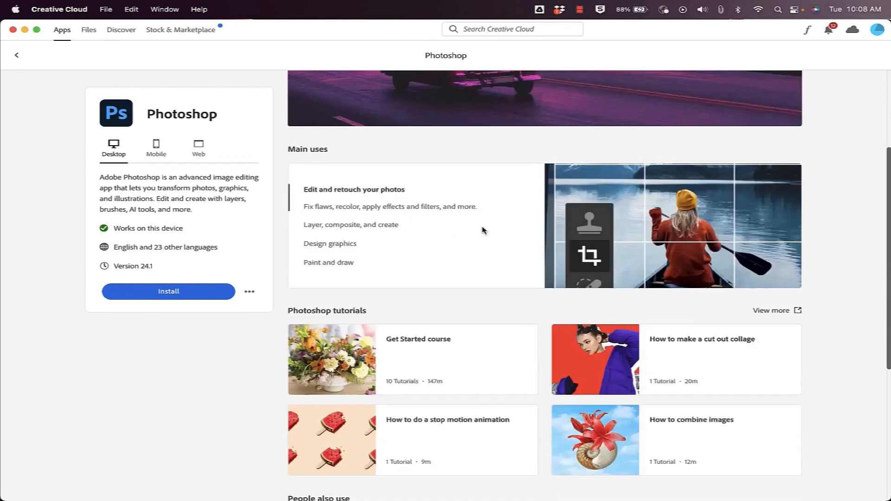
scroll(482, 231, up, 5)
scroll(486, 232, down, 2)
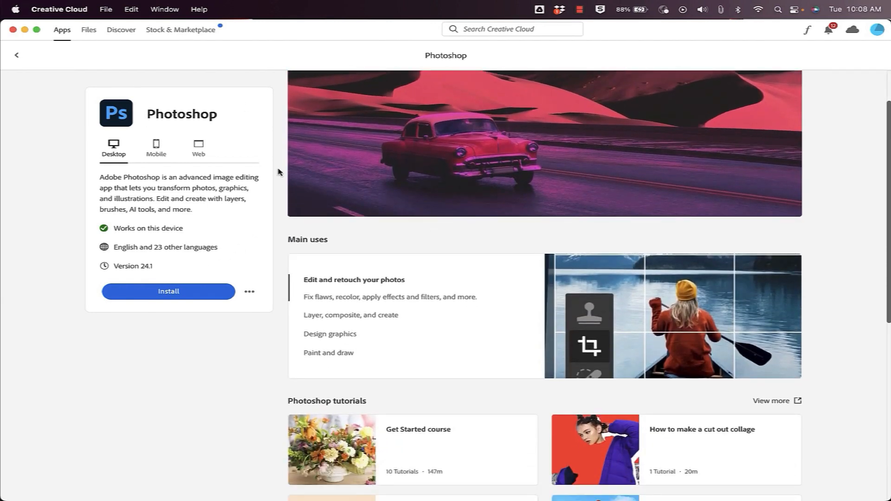
click(156, 149)
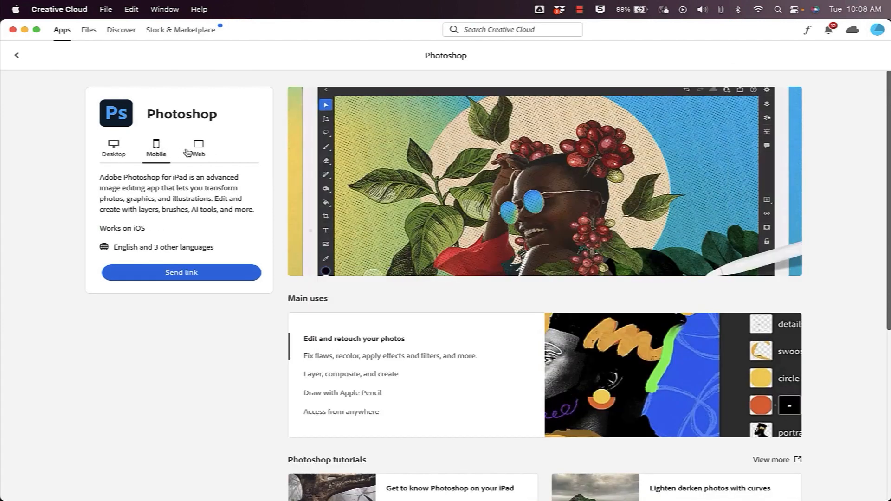
click(197, 152)
click(116, 151)
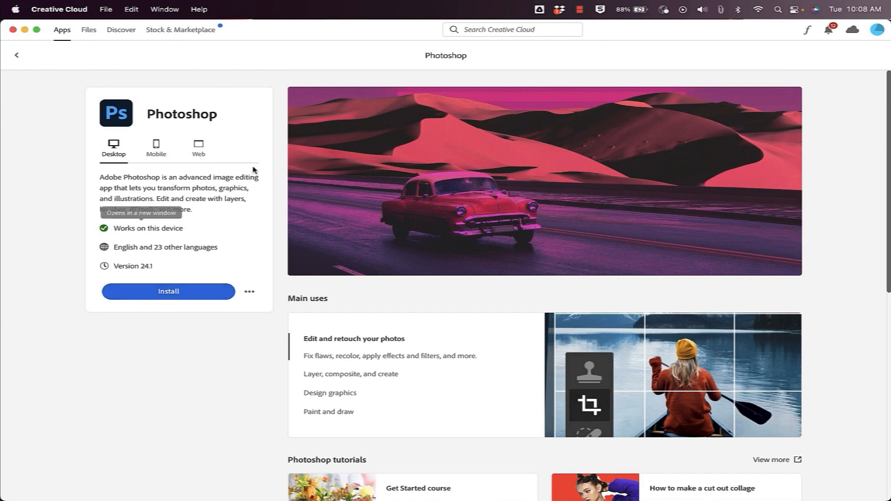
Go back to the All apps list and open Animate.
click(16, 56)
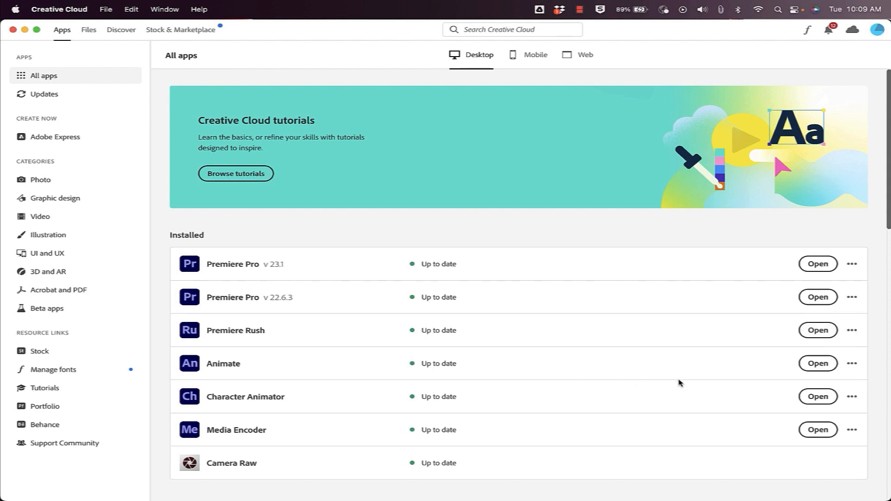
click(818, 362)
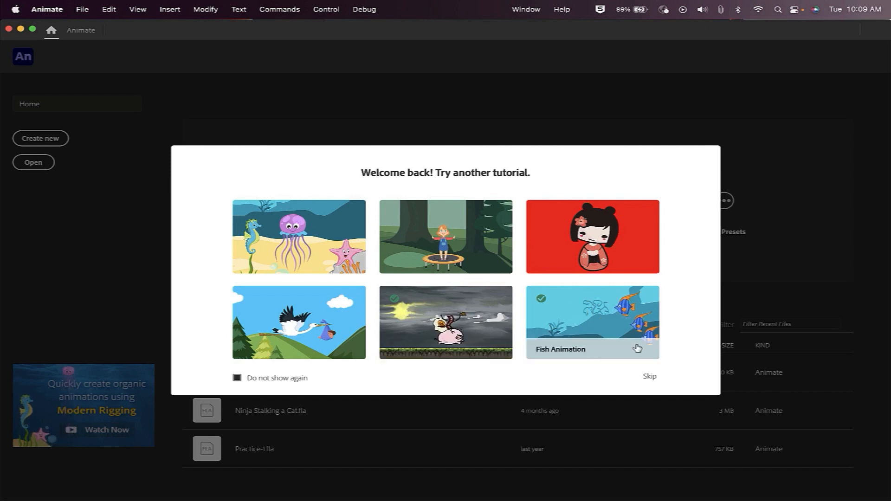
Skip the tutorial welcome and start a new document from the Home screen.
click(650, 376)
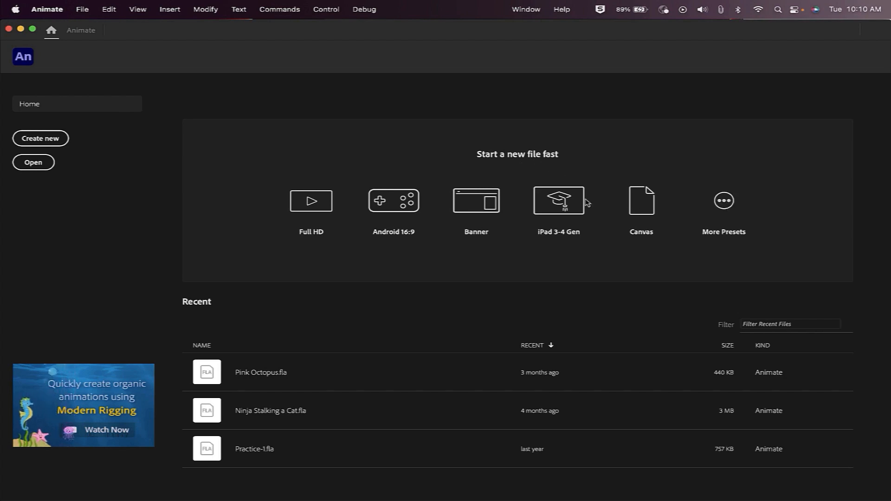
click(47, 144)
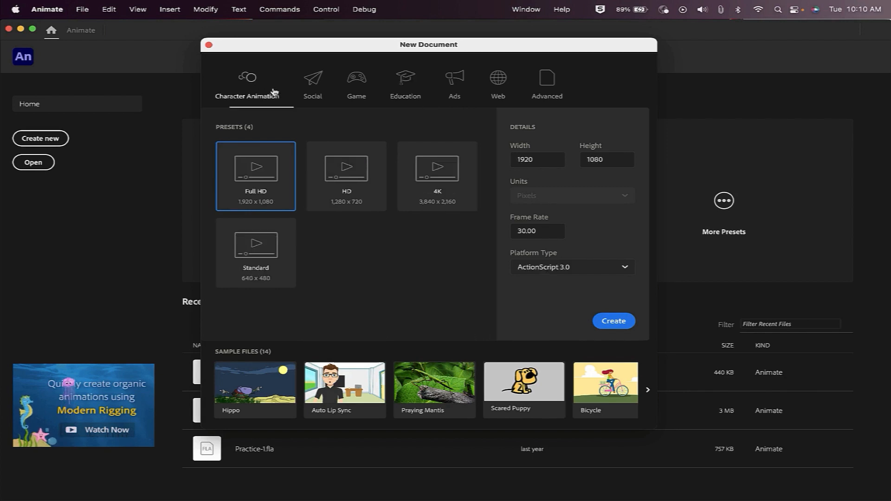
Create an Education High preset document: 960 x 640, 24 fps, HTML5 Canvas.
click(317, 91)
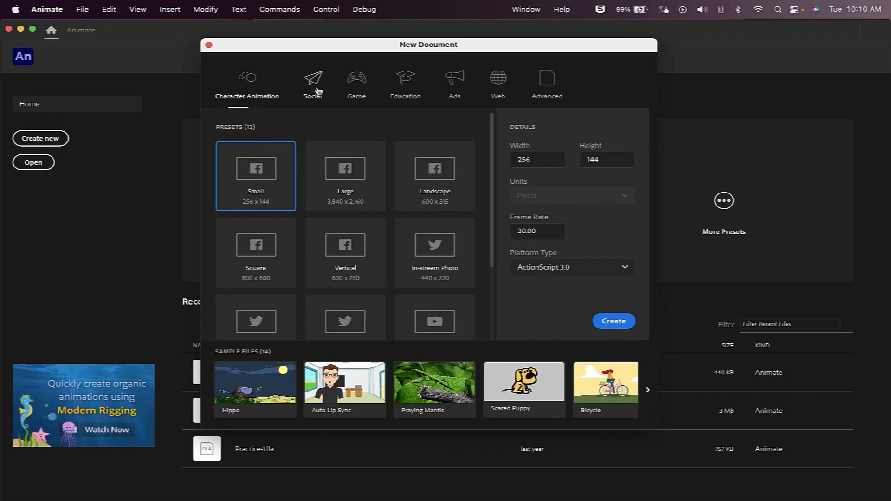
click(357, 88)
click(407, 89)
click(459, 94)
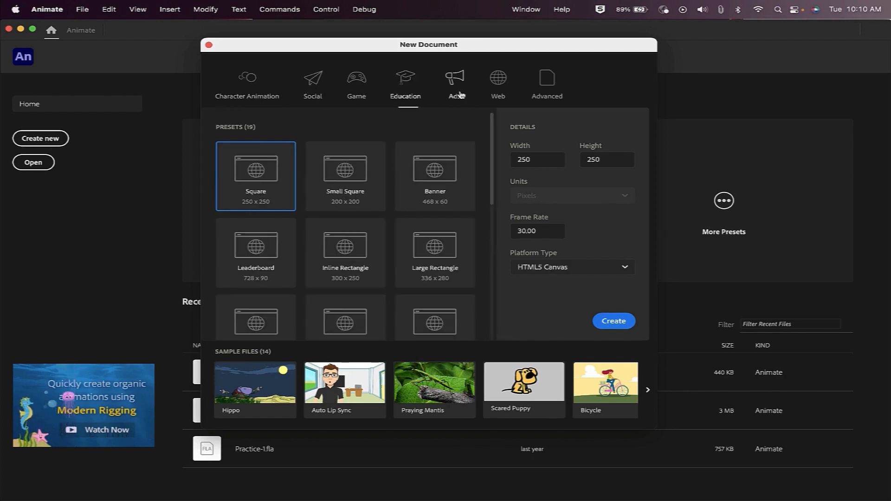
click(407, 96)
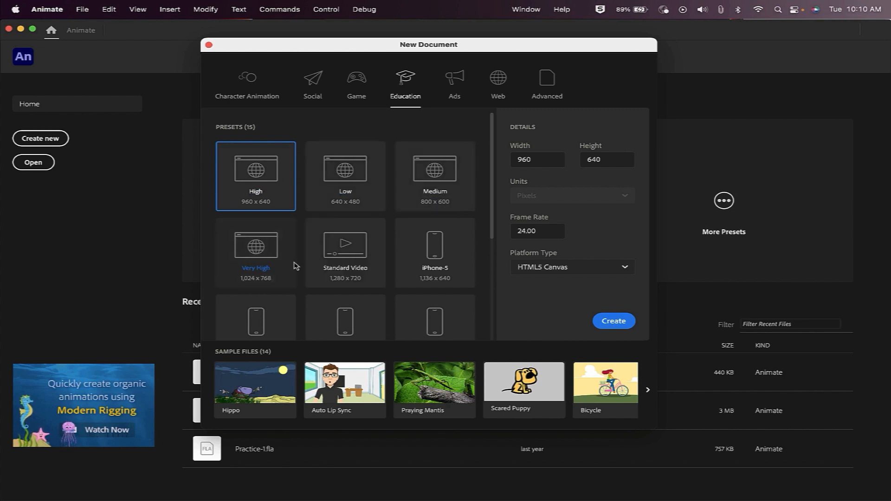
scroll(360, 283, down, 5)
scroll(362, 284, up, 4)
scroll(362, 284, up, 2)
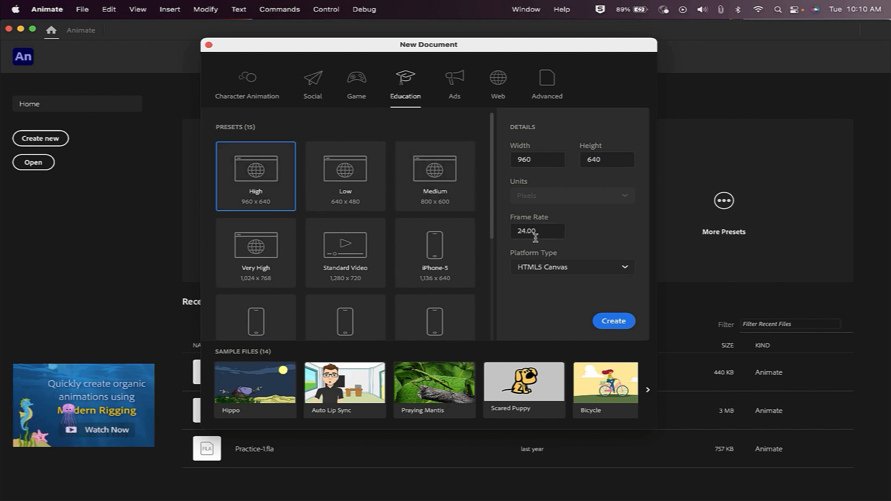
click(619, 321)
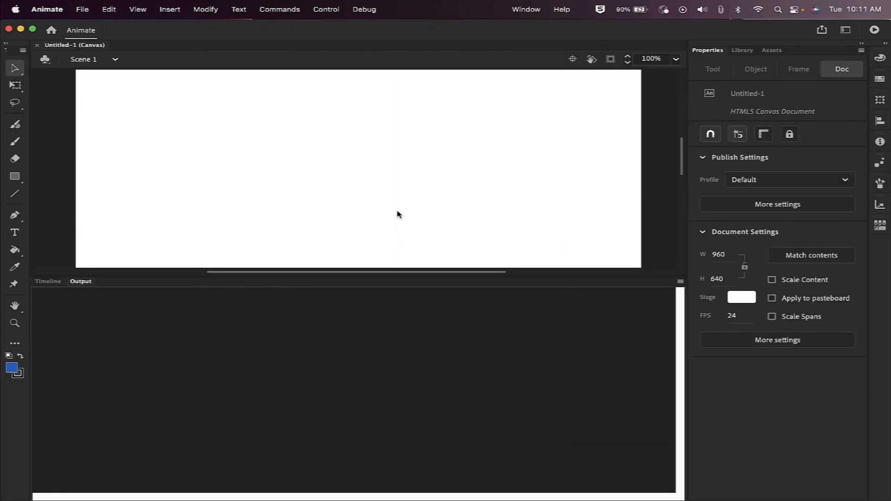
Enlarge the stage area and show the Timeline with Layer_1 instead of the output panel.
drag(421, 276, 418, 338)
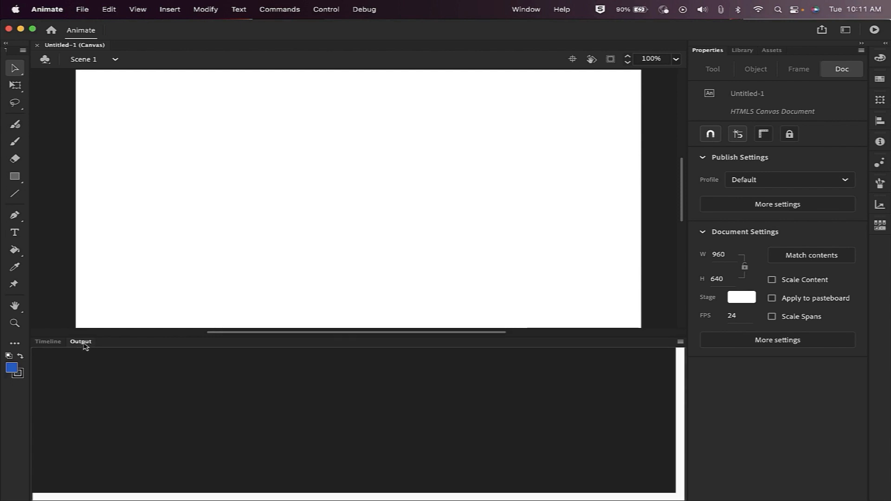
click(50, 342)
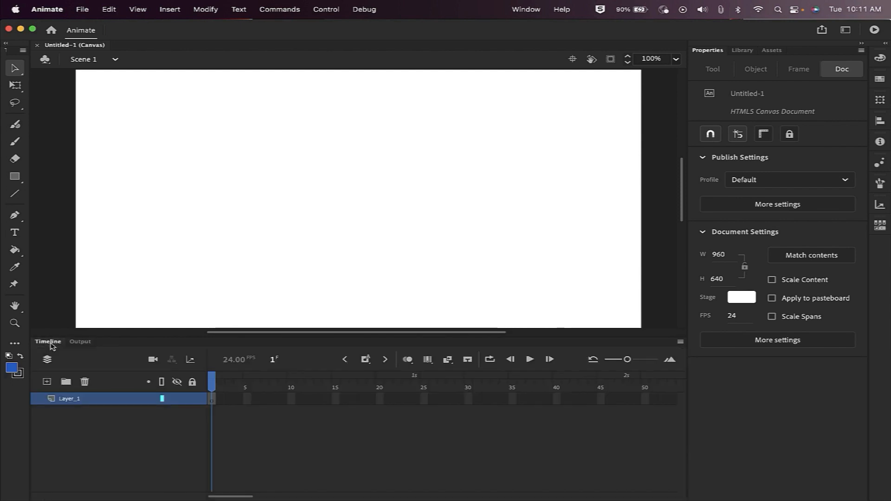
scroll(352, 227, down, 1)
click(247, 398)
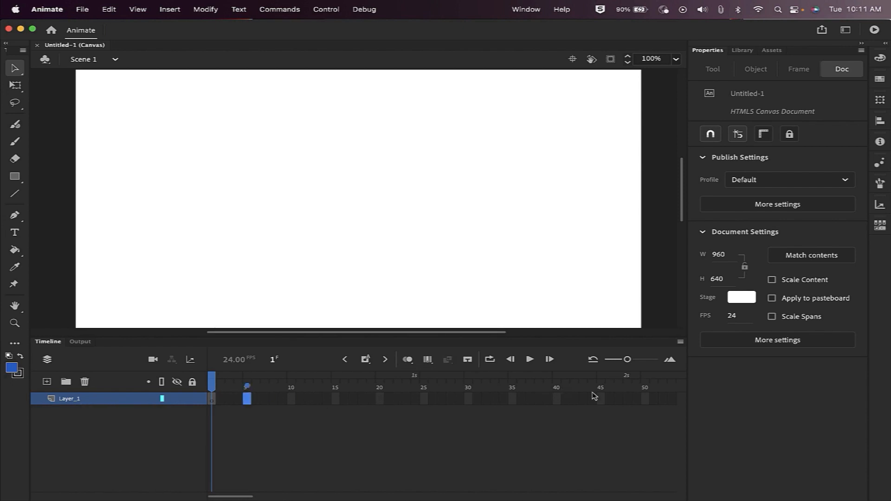
click(254, 146)
scroll(330, 241, down, 2)
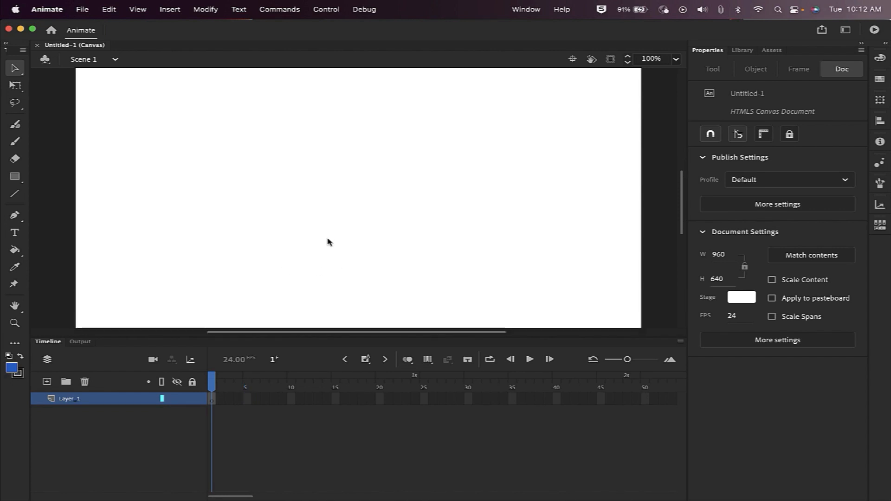
drag(316, 335, 276, 335)
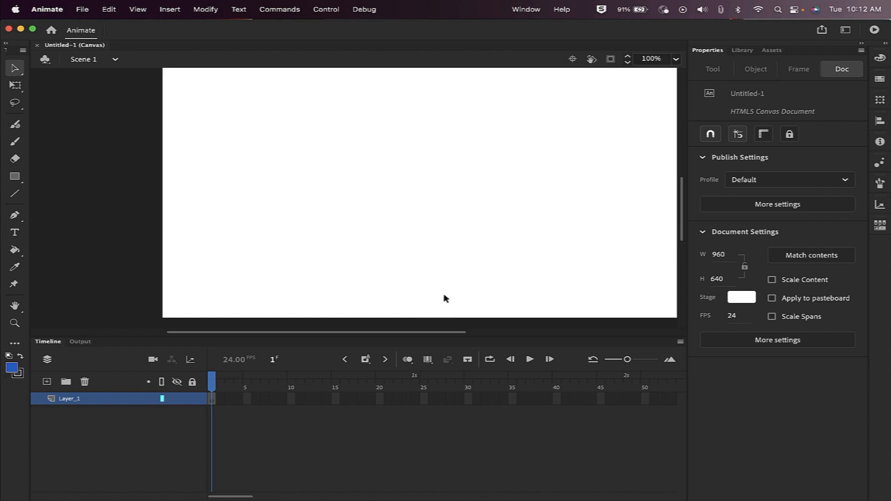
scroll(352, 198, up, 2)
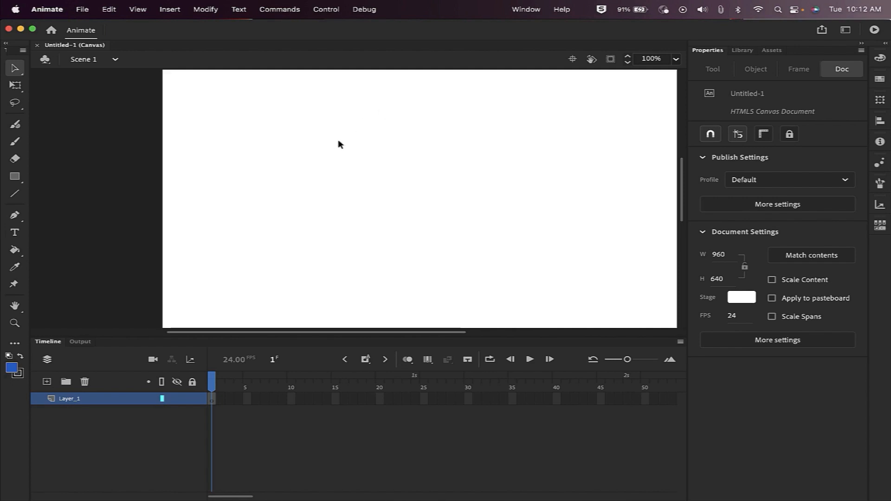
drag(236, 332, 185, 334)
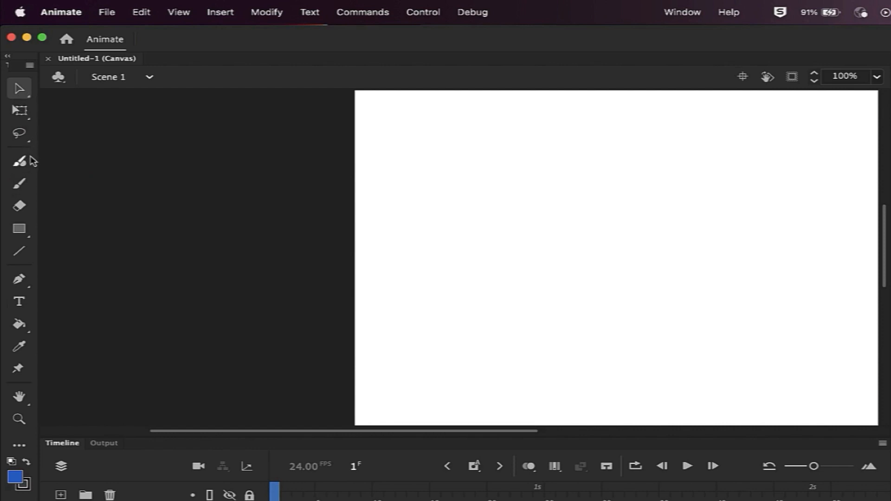
Draw a test blue rectangle, undo it, and reveal the other shape tools.
click(24, 230)
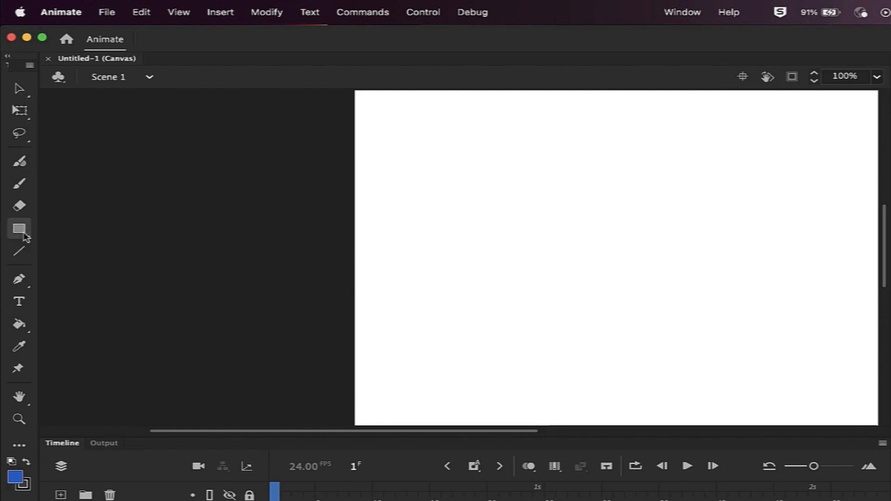
drag(202, 214, 328, 289)
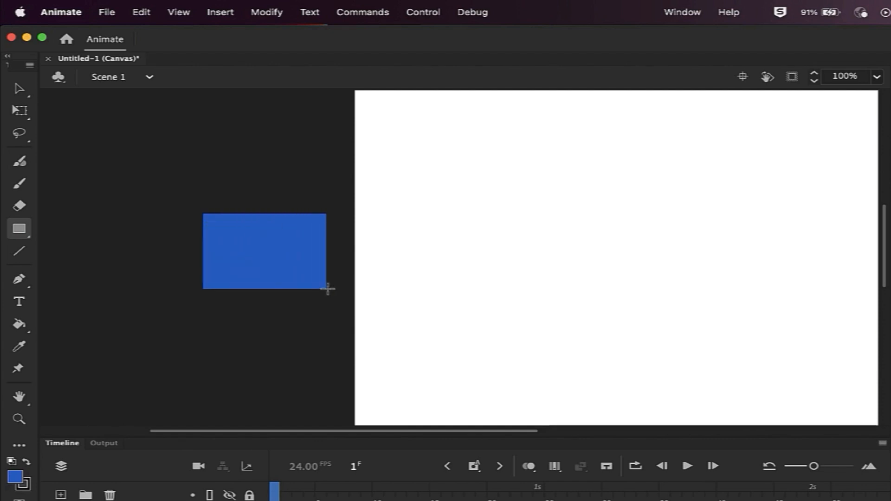
key(v)
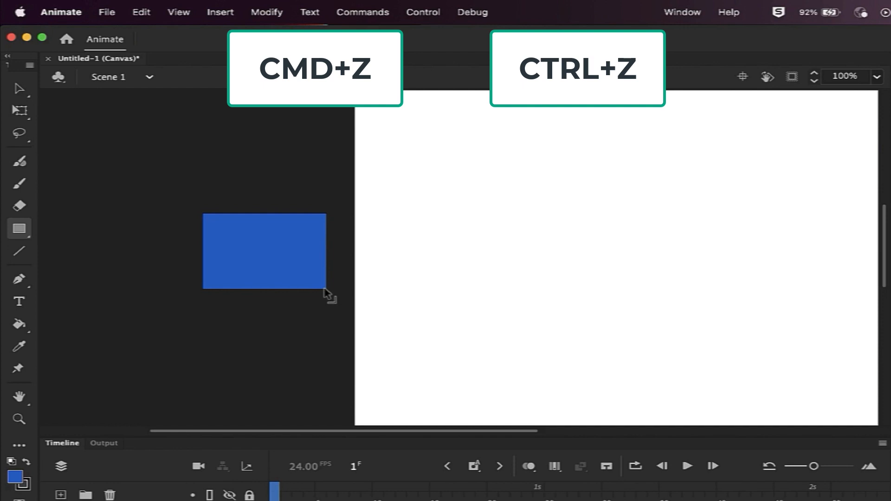
key(super+z)
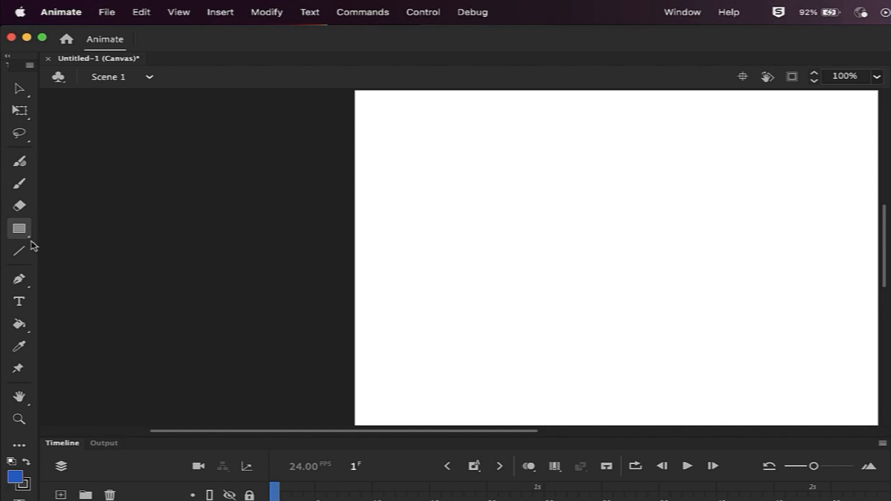
click(30, 240)
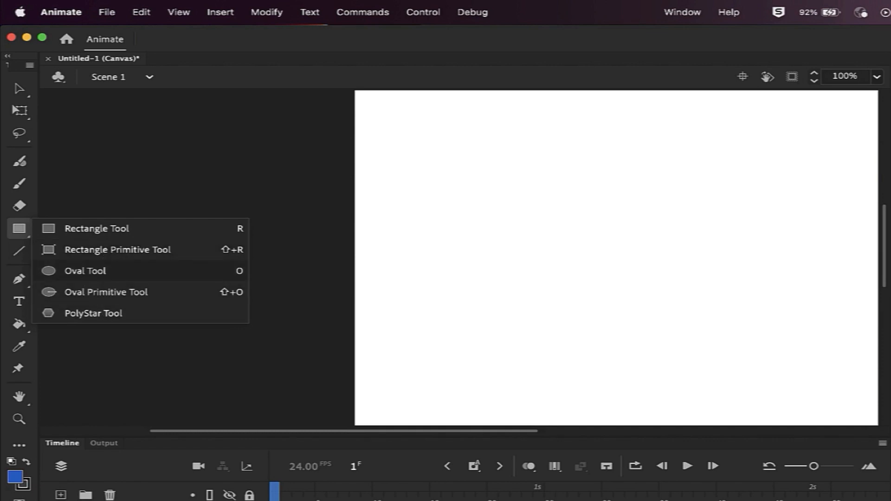
Draw a Shift-constrained blue circle with the Oval tool left of the stage.
click(88, 271)
drag(237, 135, 305, 180)
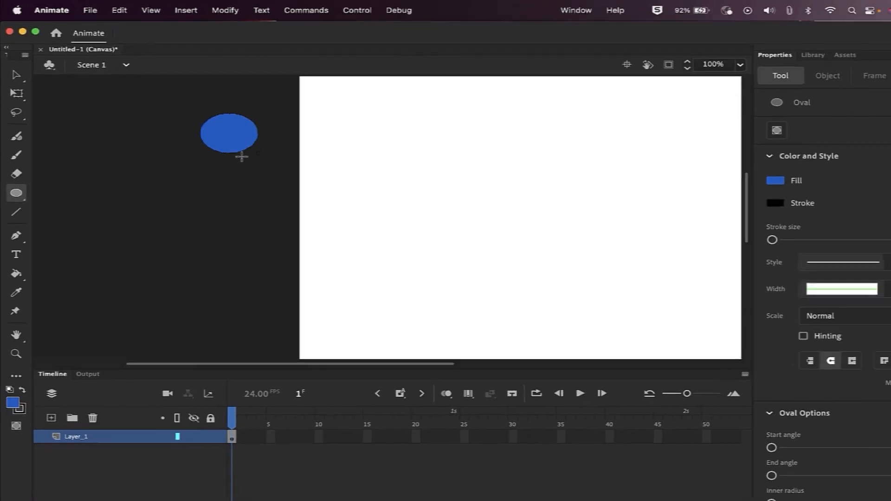
mouse_move(241, 156)
mouse_down()
mouse_move(281, 192)
mouse_move(212, 136)
mouse_move(197, 164)
mouse_move(255, 175)
mouse_move(221, 159)
mouse_move(229, 161)
mouse_move(215, 130)
mouse_move(227, 153)
mouse_move(221, 173)
mouse_move(242, 170)
mouse_up()
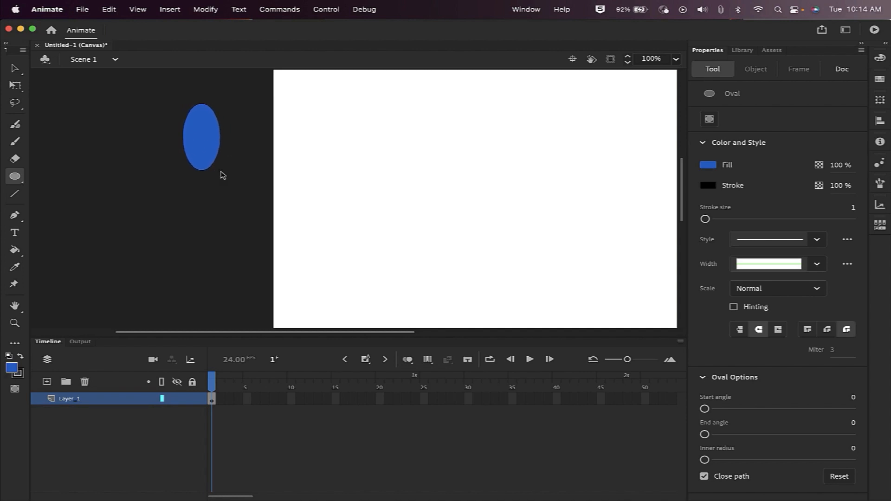
key(shift)
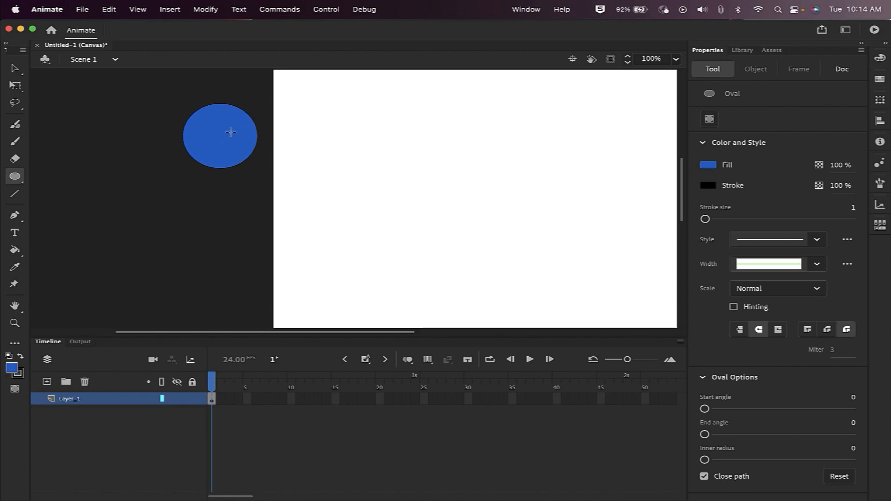
Set the toolbar fill colour to green and the stroke colour to purple.
click(12, 367)
click(161, 267)
click(17, 372)
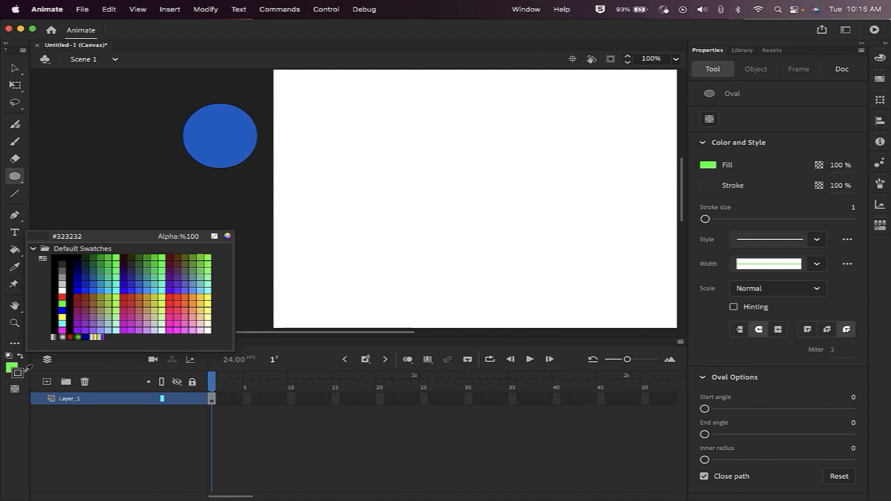
click(137, 318)
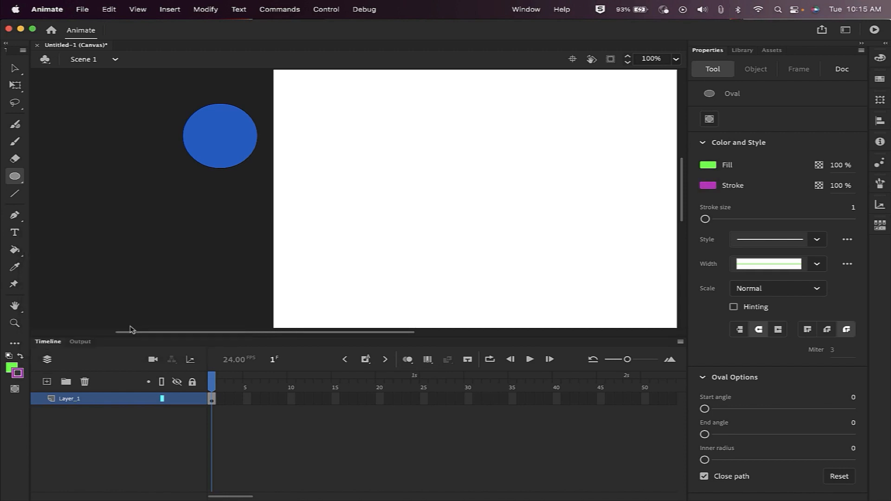
Select the circle and recolour its fill and stroke in Properties, finishing with blue fill.
click(15, 69)
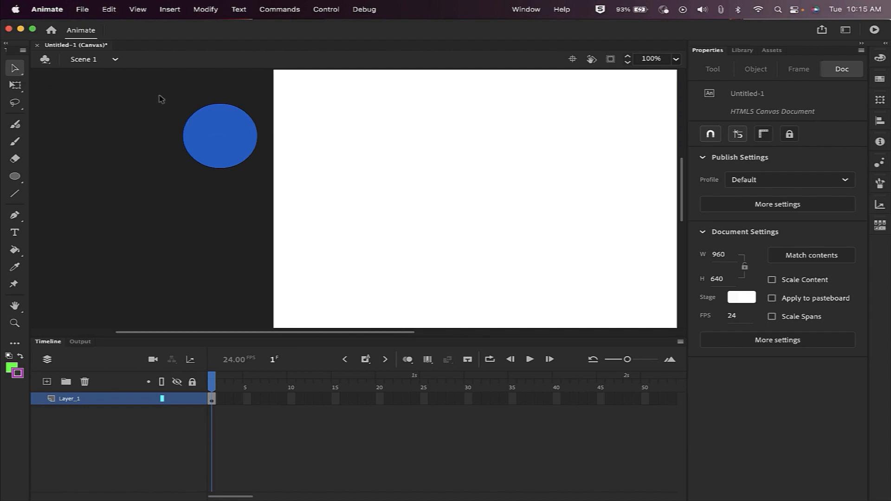
drag(159, 94, 264, 182)
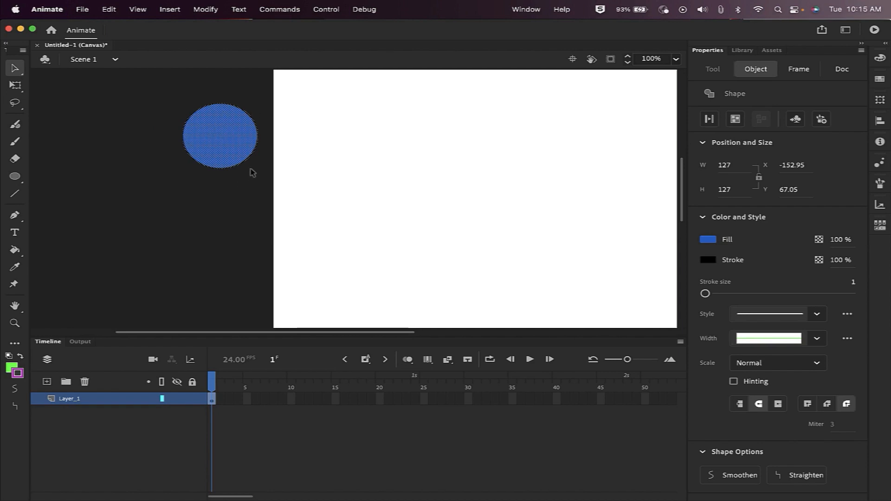
click(712, 239)
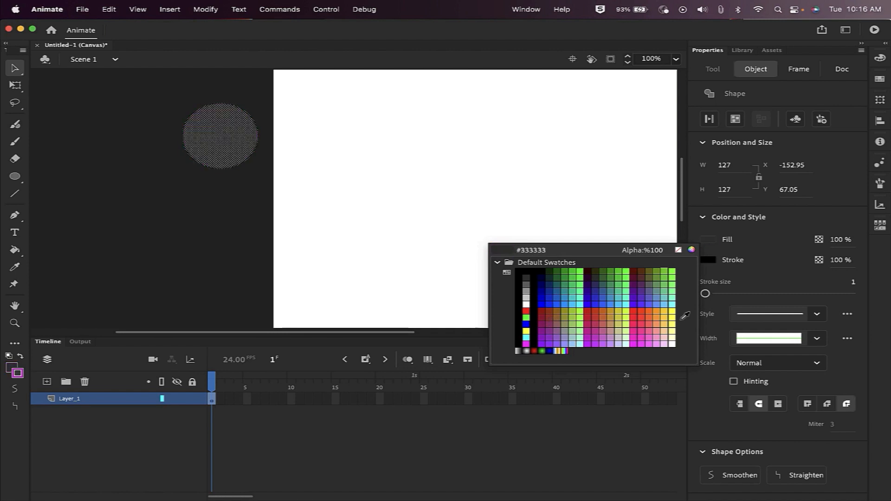
click(680, 319)
click(714, 261)
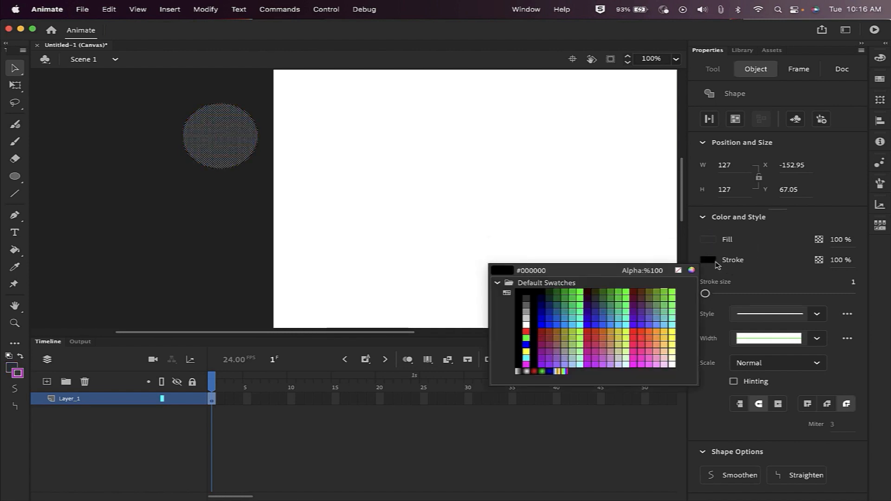
click(778, 244)
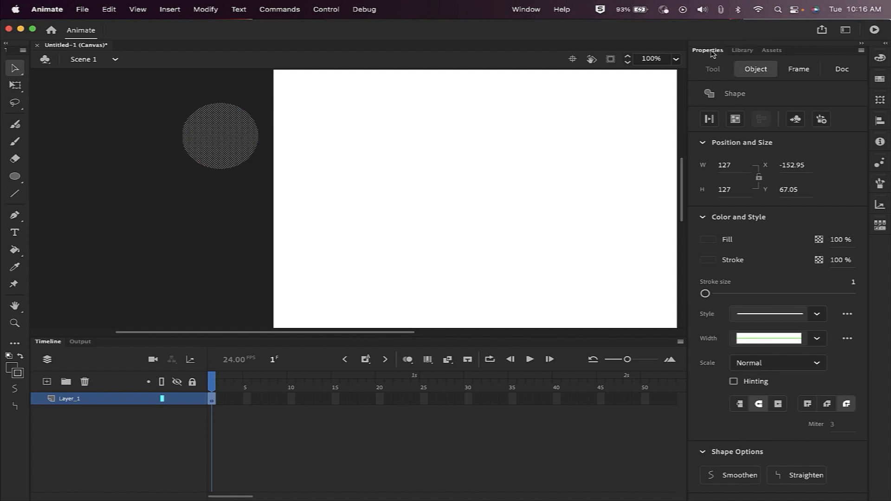
click(707, 238)
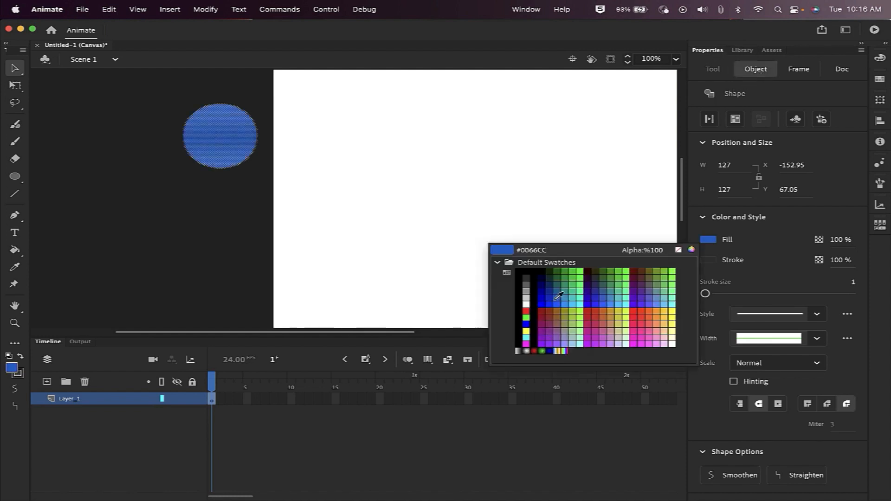
click(556, 301)
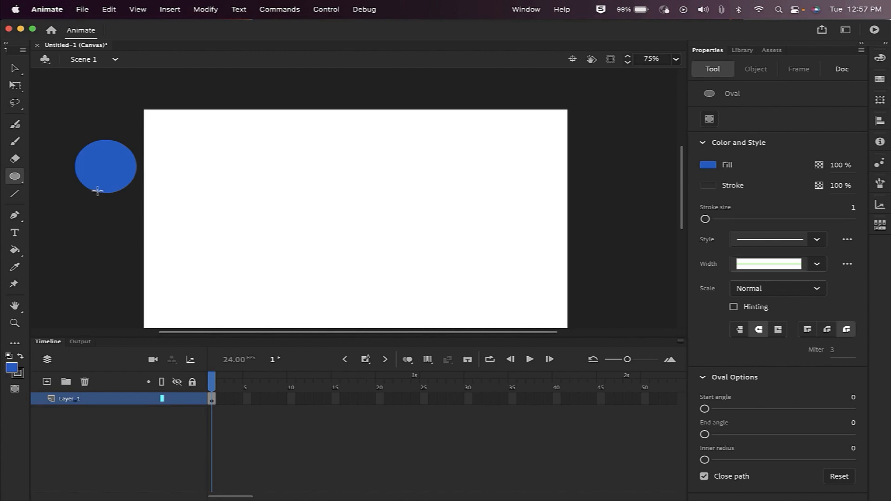
Marquee-select the 140 x 140 blue circle and open its context menu.
click(15, 69)
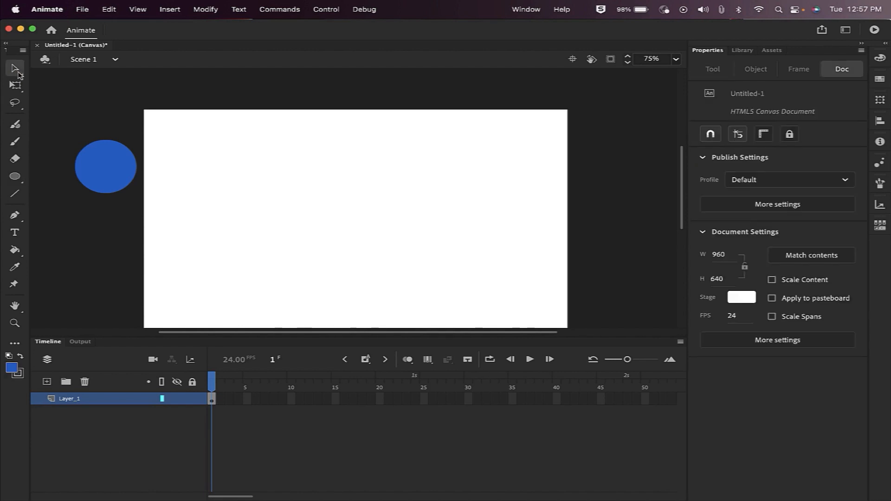
mouse_move(56, 118)
mouse_down()
mouse_move(93, 175)
mouse_move(140, 213)
mouse_up()
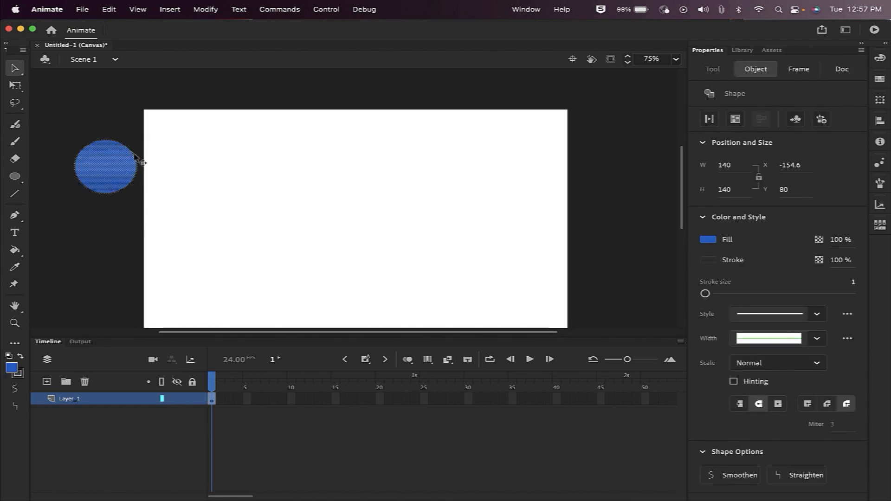
right_click(115, 176)
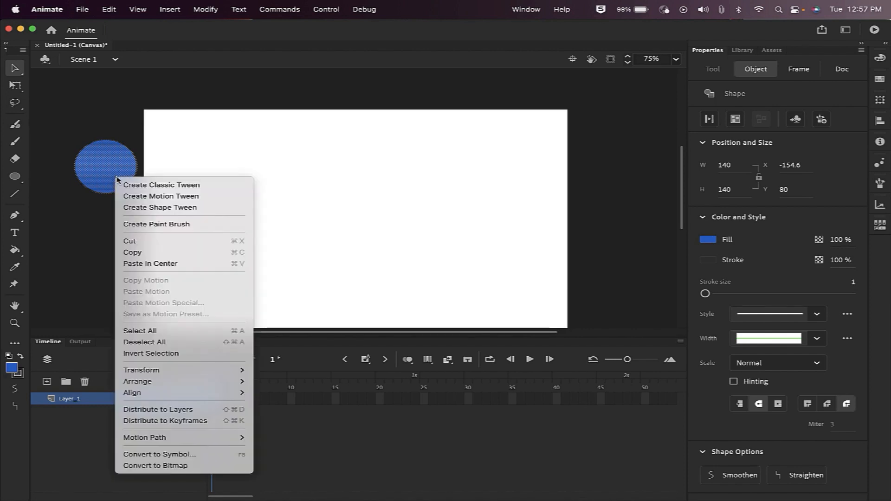
Convert the blue circle into a Graphic symbol named 'Ball 1'.
click(165, 454)
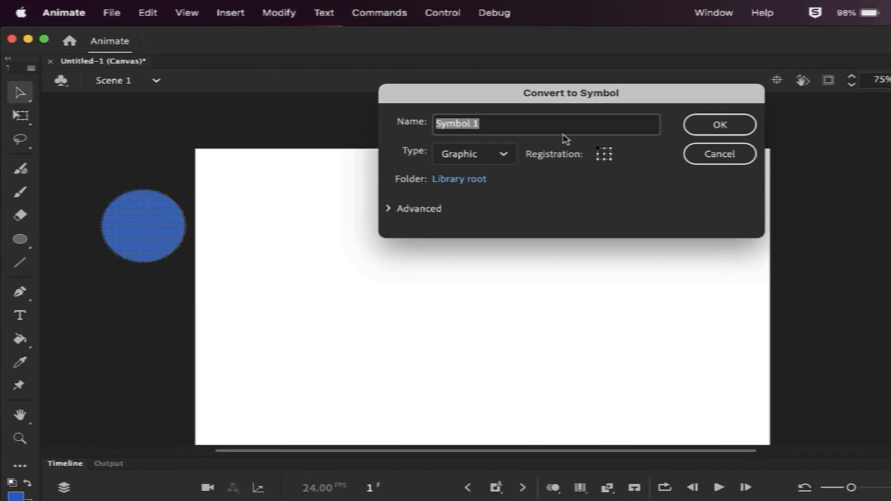
text(Ba)
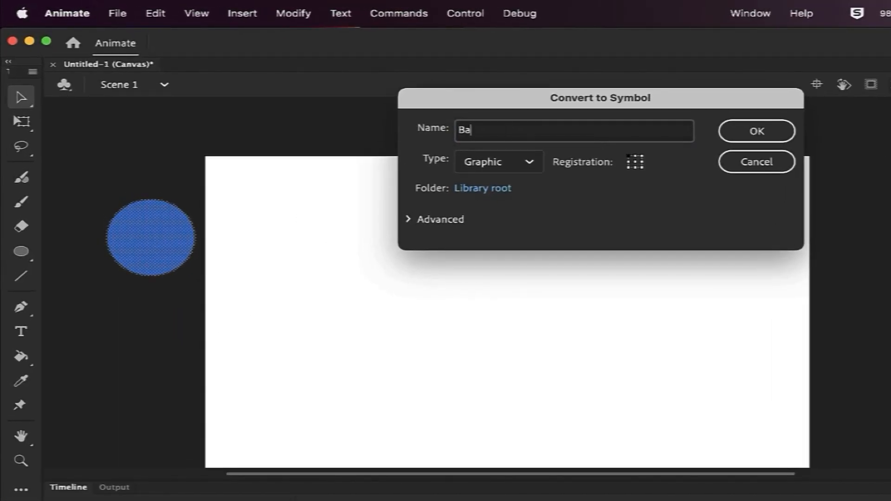
text(ll 1)
click(754, 136)
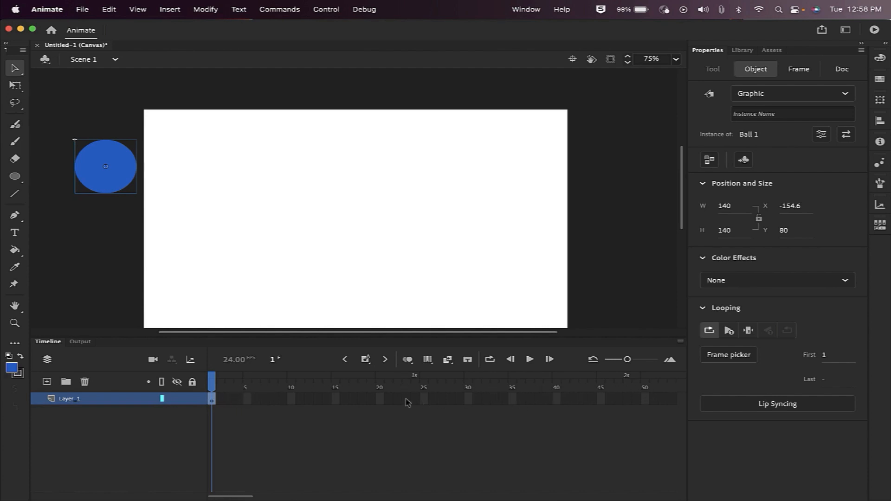
click(248, 399)
click(380, 400)
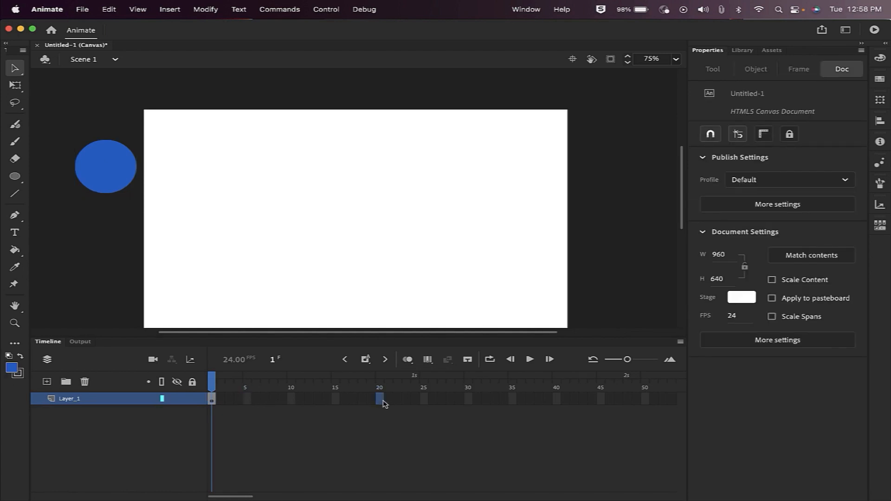
click(430, 400)
click(512, 400)
drag(241, 497, 169, 483)
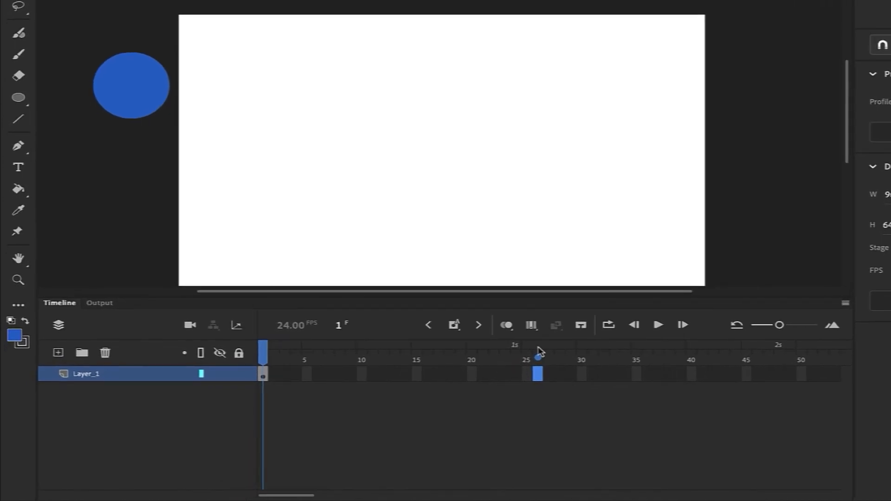
drag(292, 495, 670, 479)
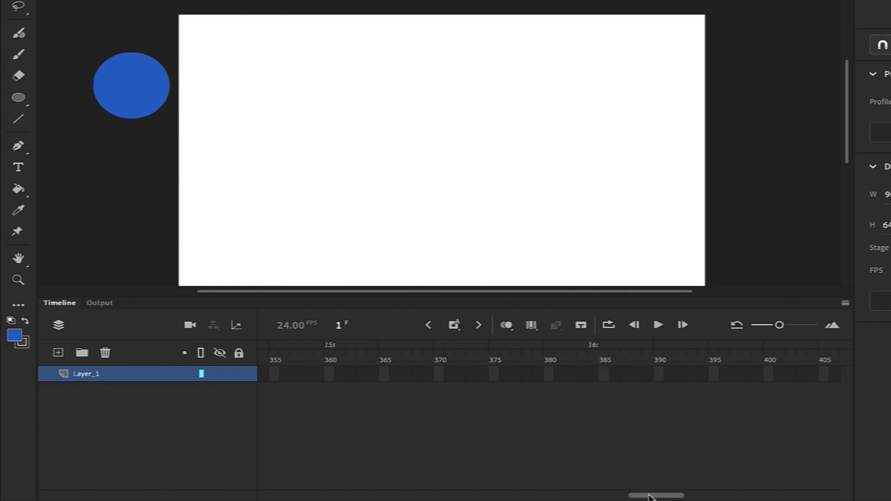
drag(648, 496, 252, 481)
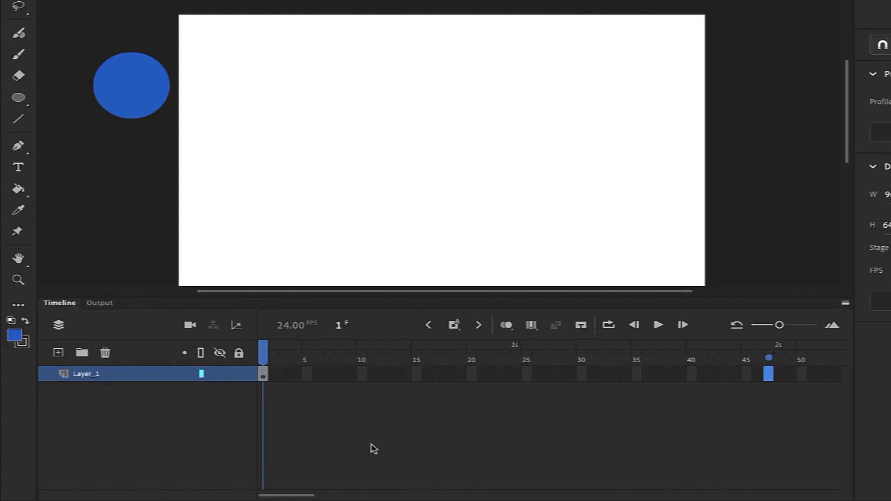
click(516, 378)
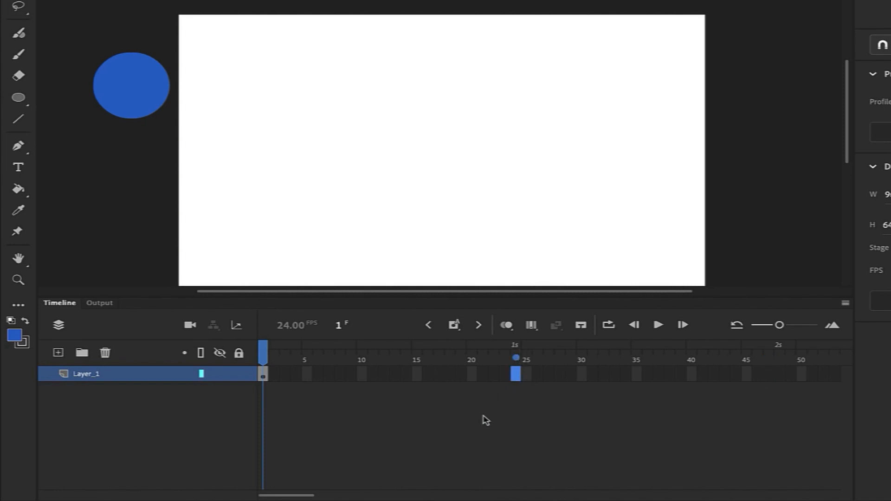
click(458, 416)
Create a motion tween from the ball's frame-1 keyframe over frames 1–24, then scrub to frame 12.
right_click(263, 376)
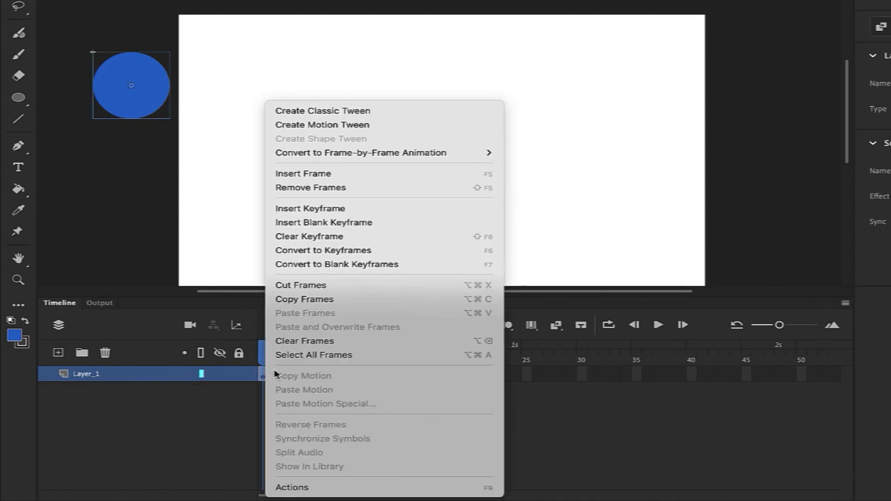
click(312, 125)
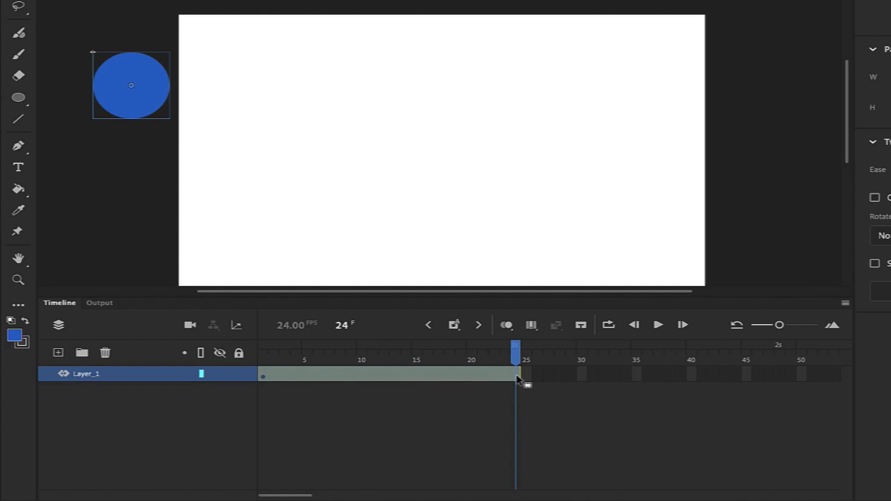
drag(516, 357, 298, 360)
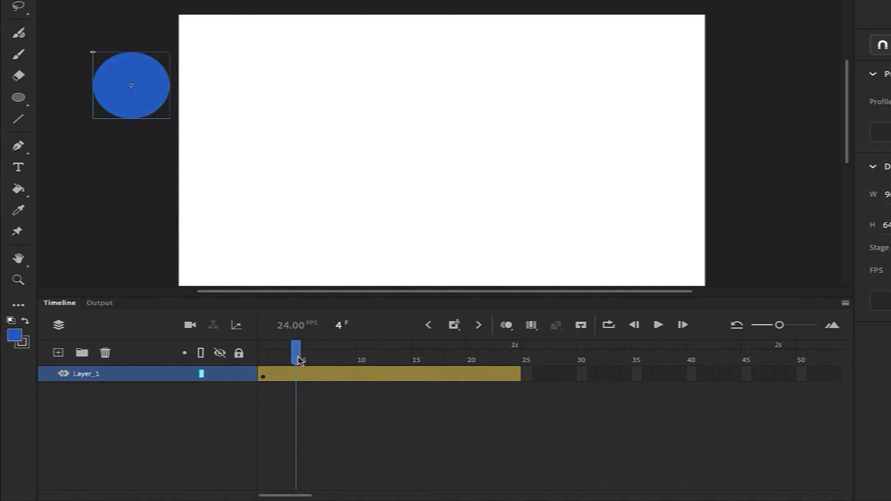
drag(298, 360, 381, 362)
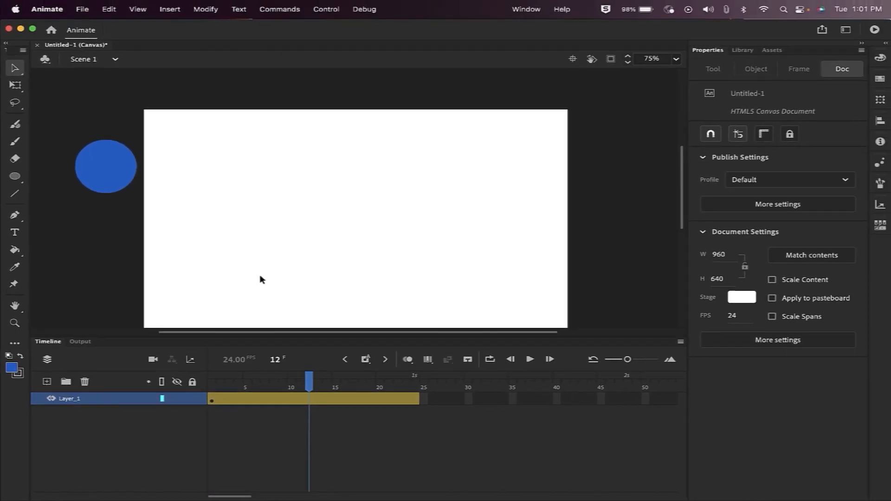
At frame 12, keeping 75% zoom, drag Ball 1 down to the stage's bottom edge.
scroll(262, 279, down, 3)
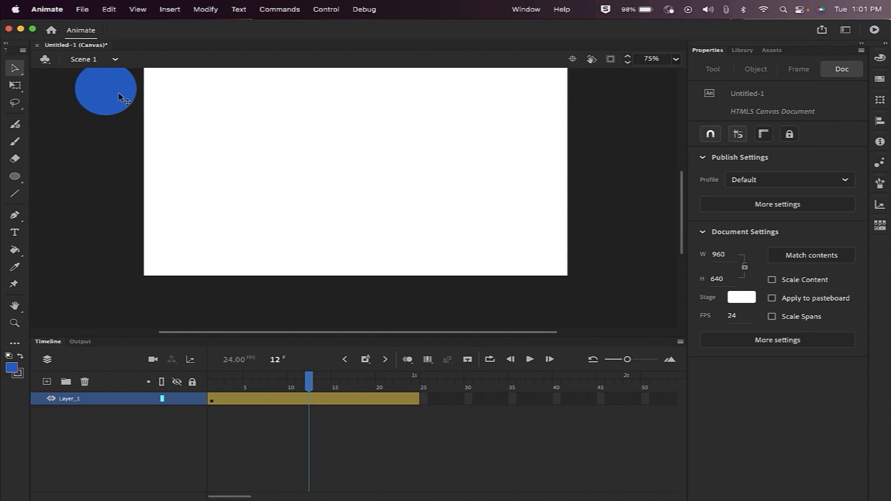
click(676, 61)
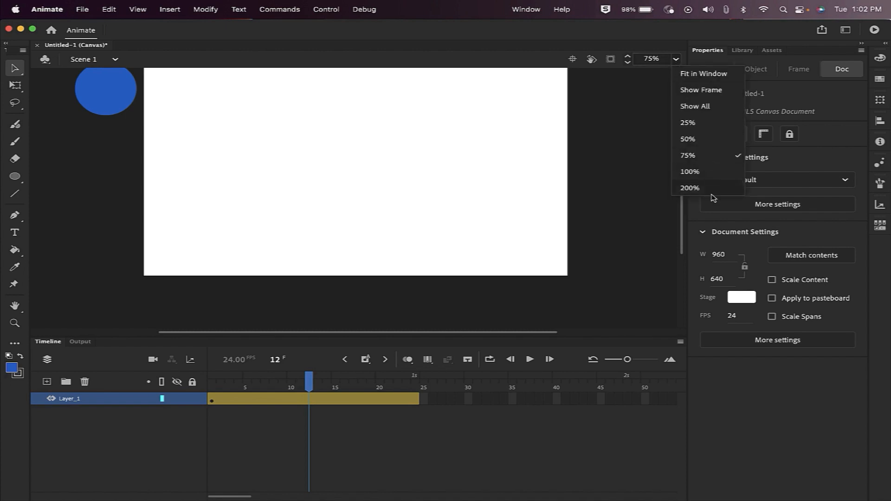
click(625, 166)
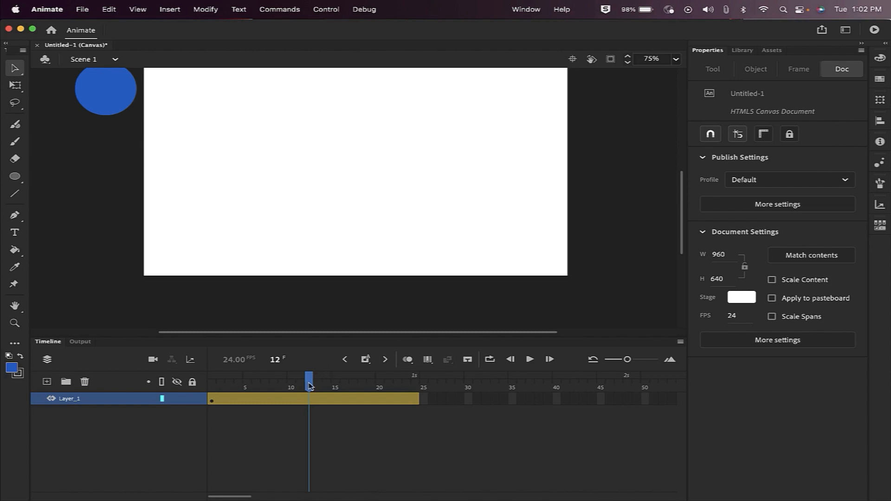
drag(112, 90, 360, 261)
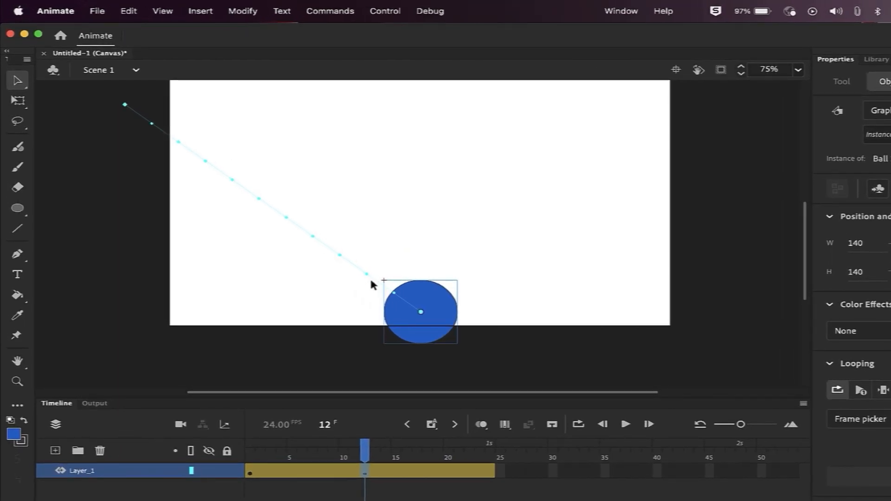
click(153, 126)
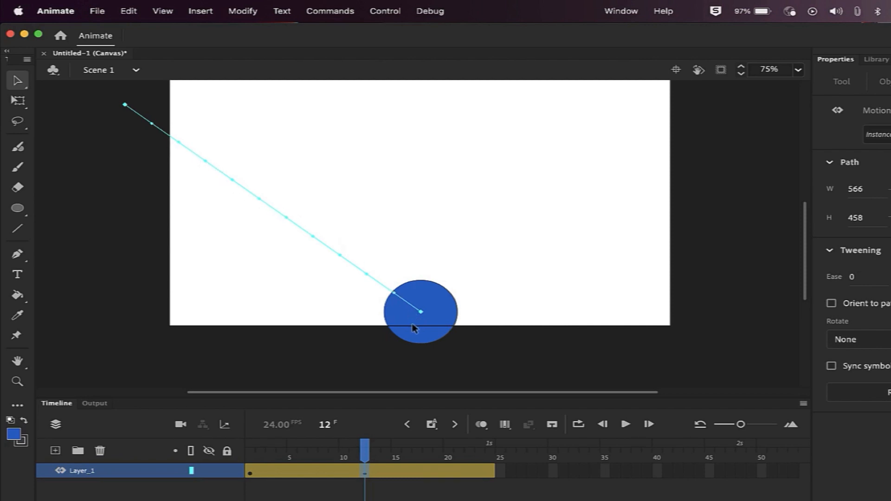
drag(365, 451, 294, 463)
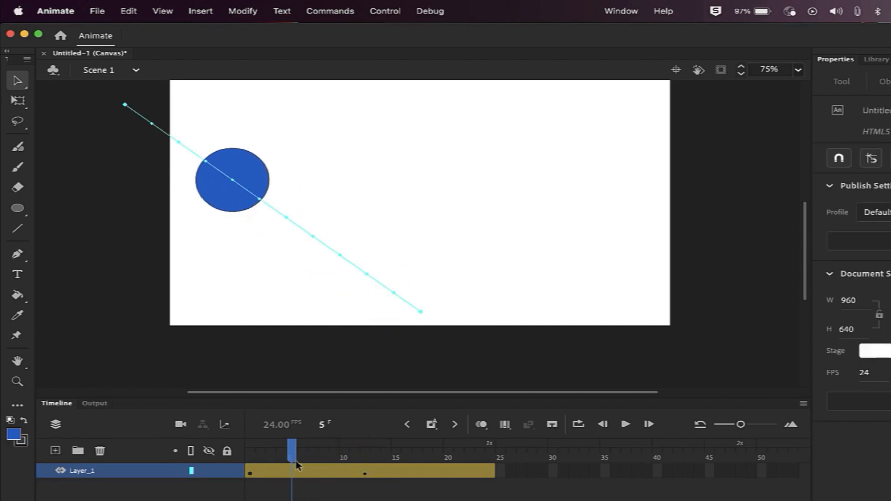
click(250, 474)
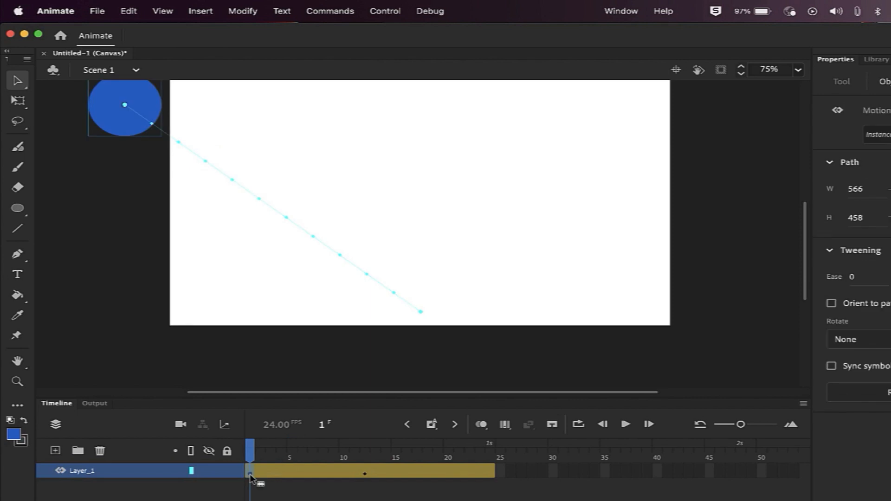
click(366, 473)
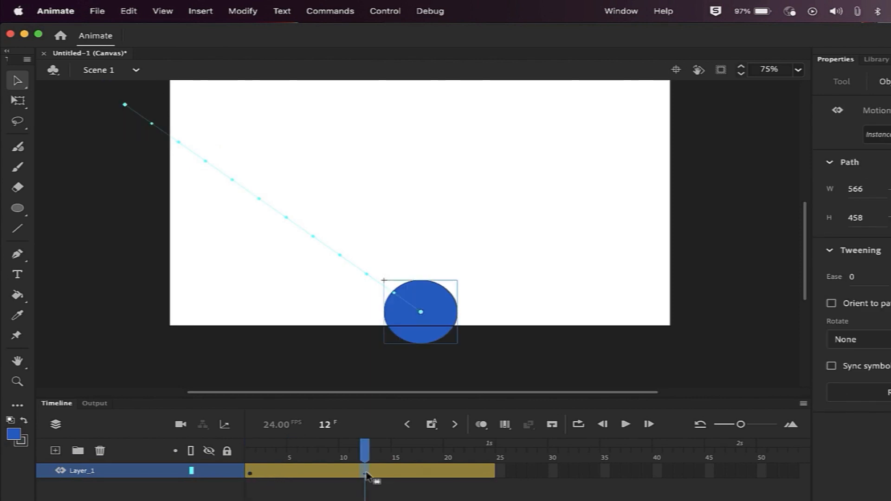
drag(398, 456, 366, 457)
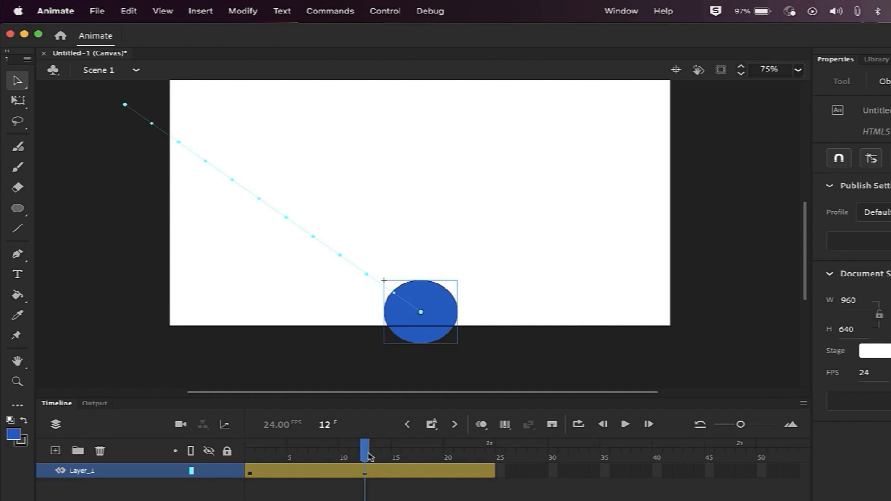
drag(364, 452, 487, 463)
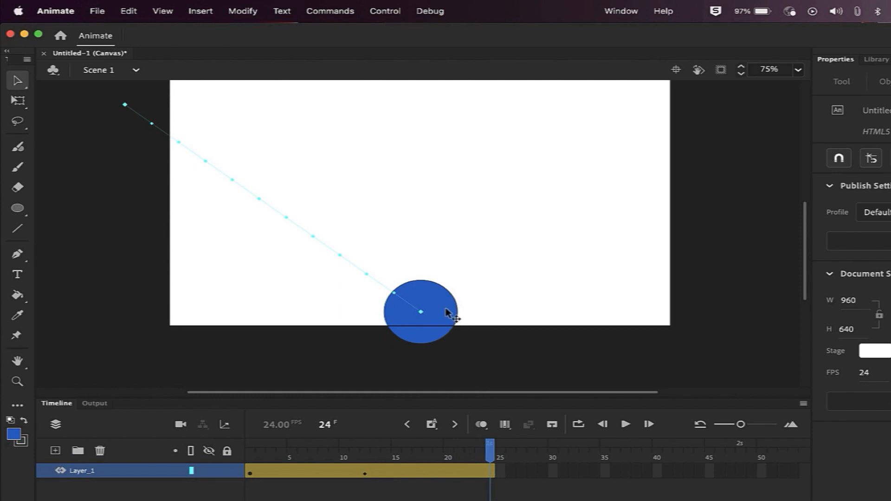
At frame 24, drag the ball up and right off the stage, then play the V-shaped bounce.
drag(452, 312, 737, 114)
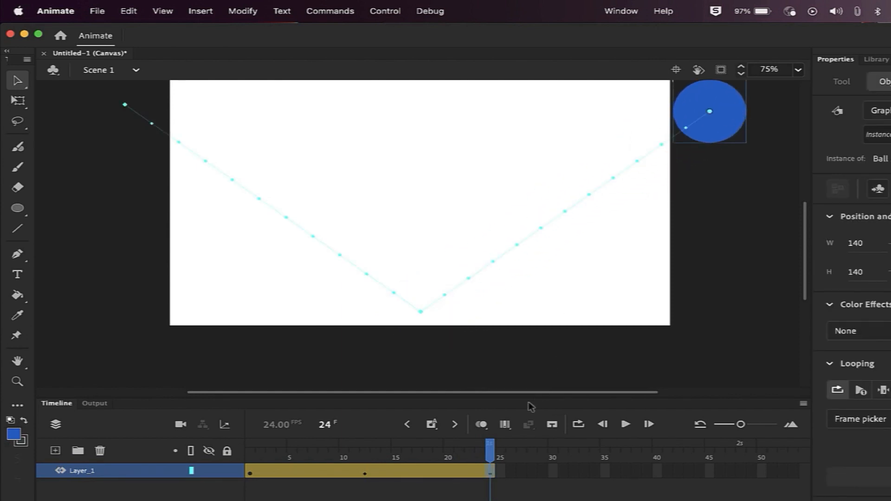
drag(491, 483, 288, 486)
drag(462, 454, 481, 471)
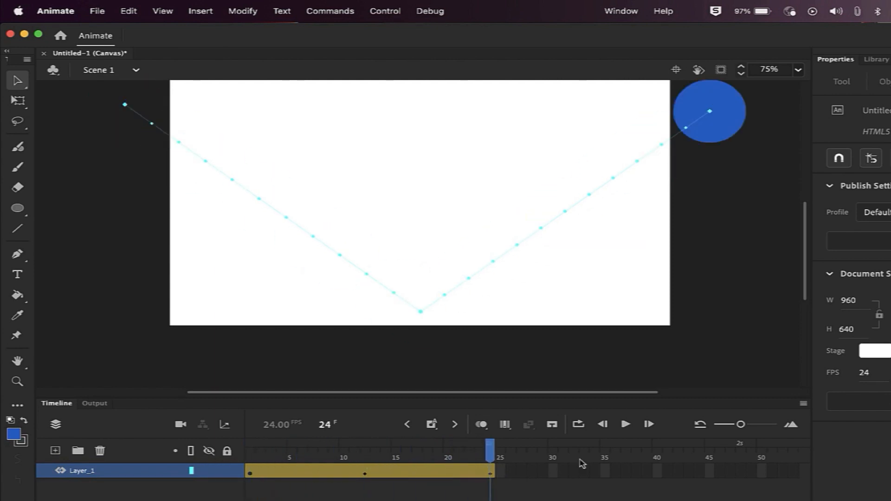
click(625, 424)
scroll(471, 131, up, 2)
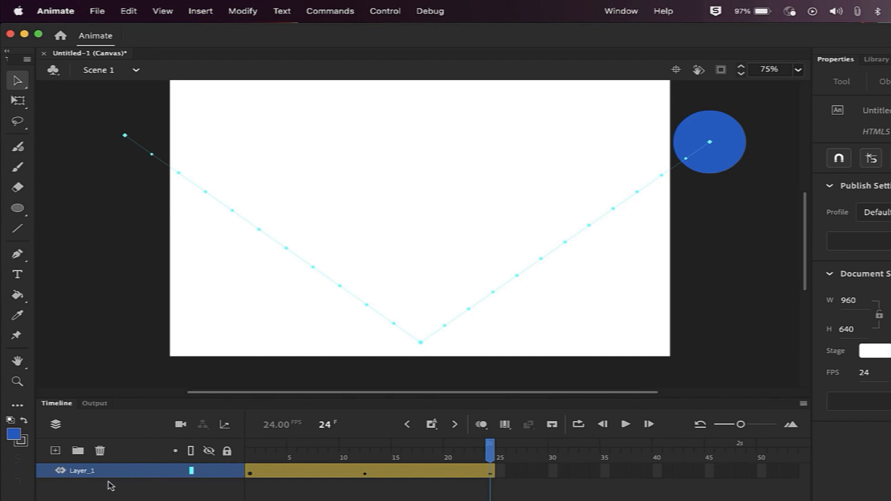
Add a new layer, Layer_4, above Layer_1 and scrub back to about frame 18.
click(55, 450)
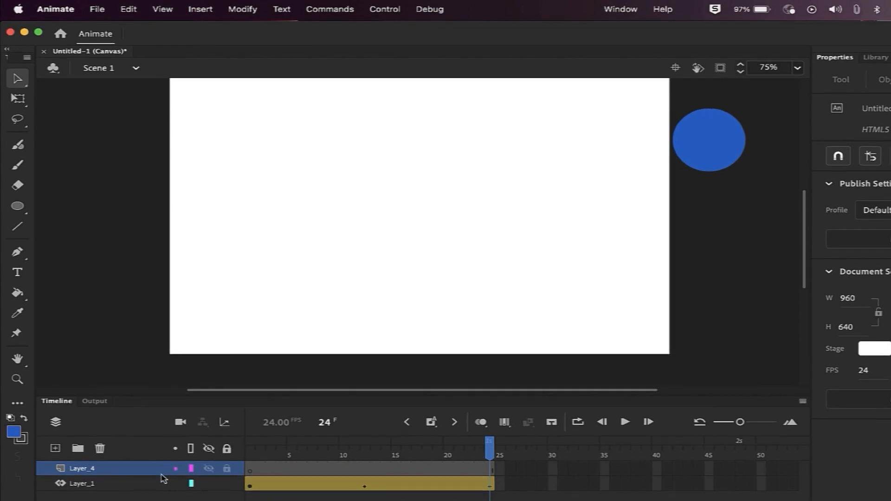
drag(485, 427, 423, 431)
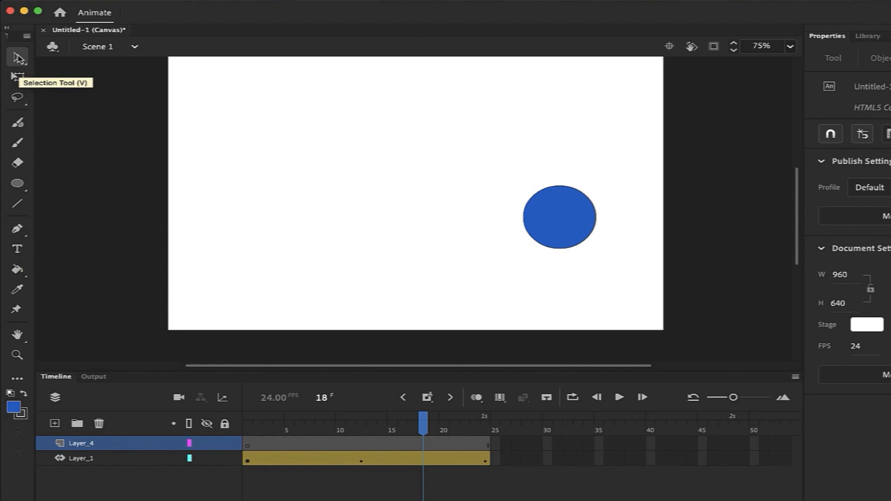
Type the text 'Nice Bounce!' near the top of the stage on Layer_4.
click(17, 250)
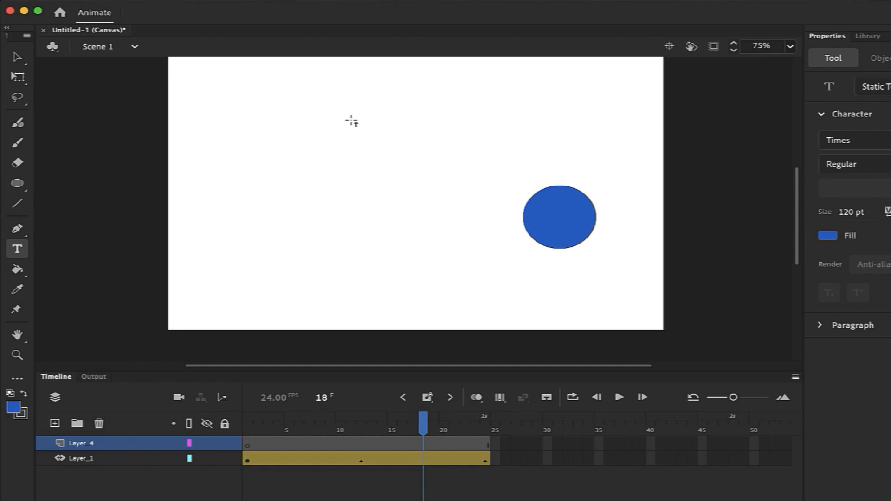
click(320, 87)
text(N)
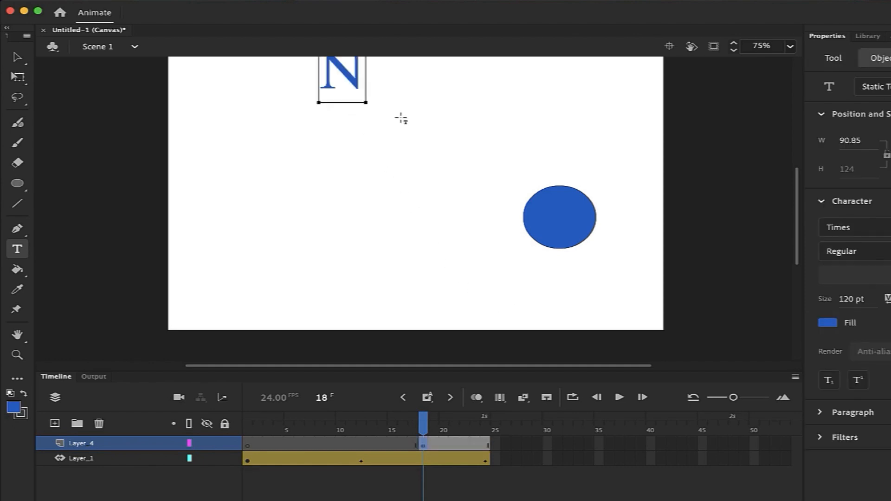
text(ice Boun)
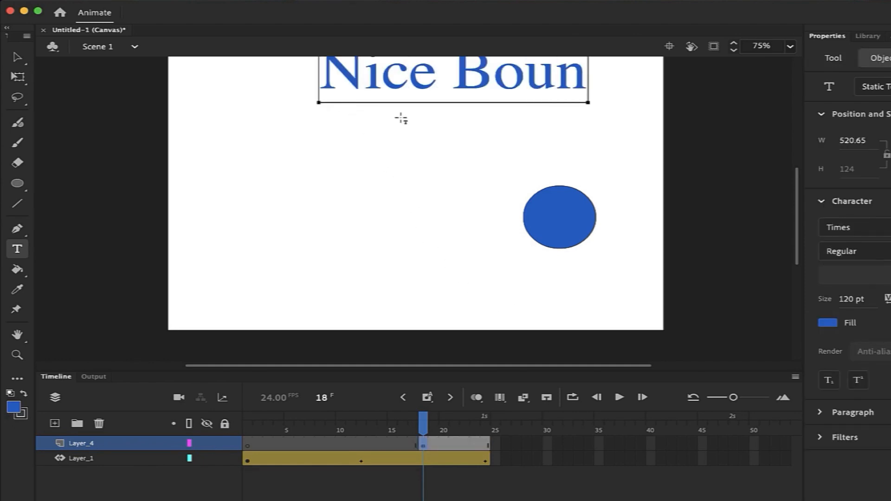
text(ce!)
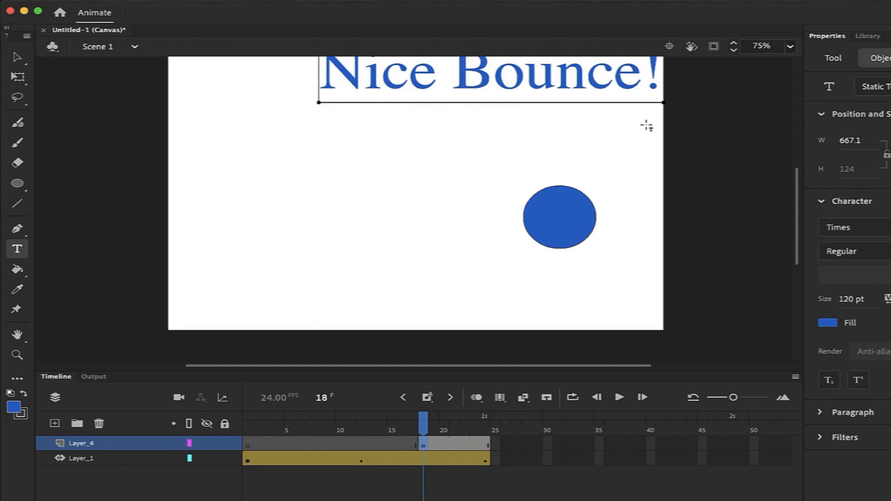
key(Escape)
Select the title's characters and change the font size from 120 to 100 pt.
click(481, 77)
drag(319, 76, 668, 86)
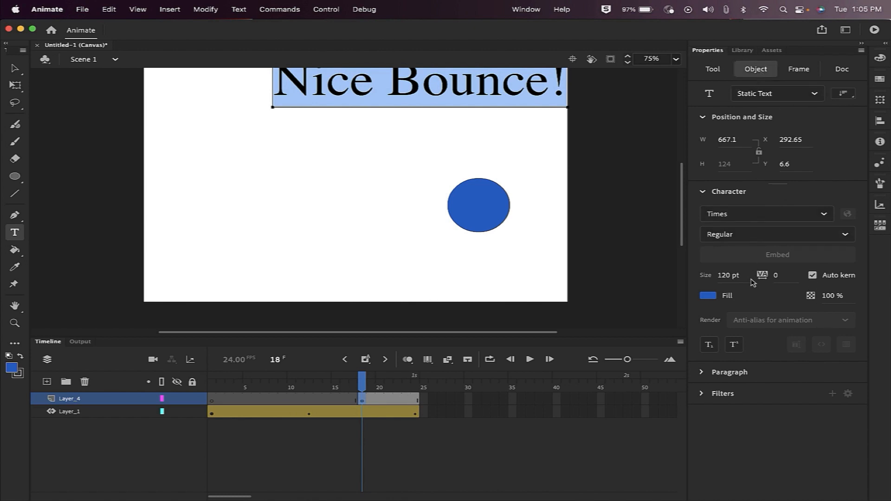
click(724, 277)
click(730, 277)
key(BackSpace)
key(Return)
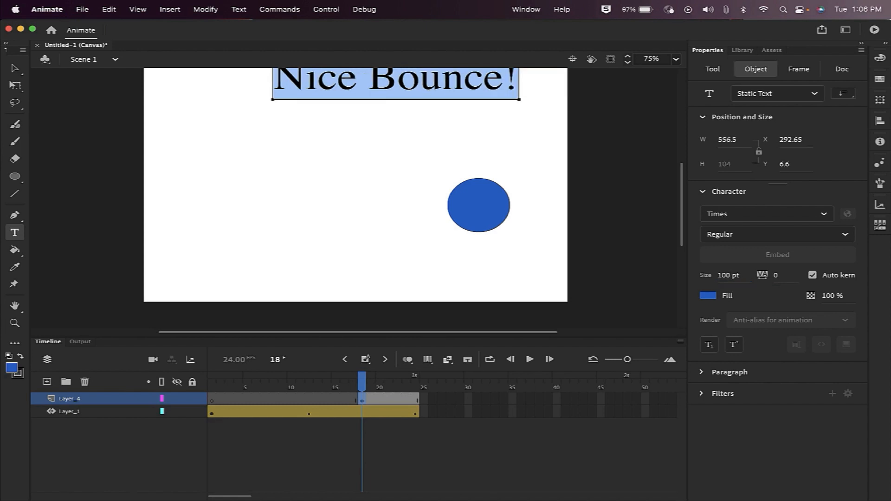
click(15, 70)
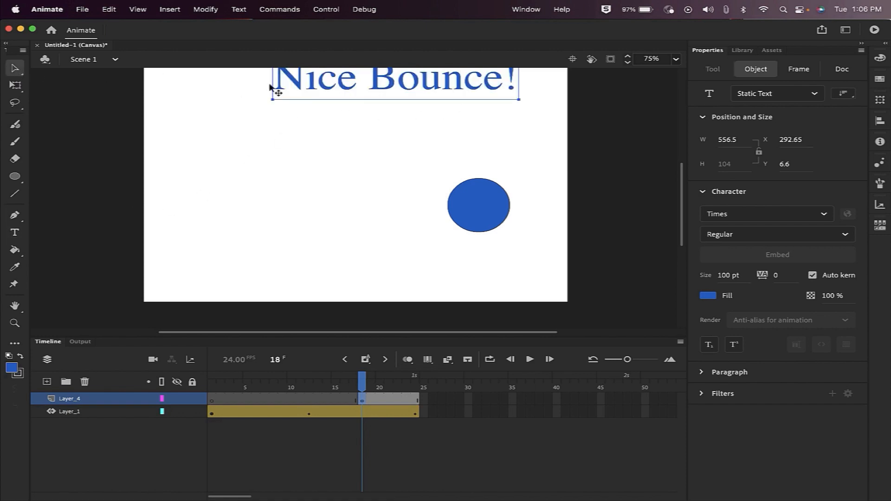
Drag the 'Nice Bounce!' title to the stage centre, then check frames 1, 12 and 24, ending on frame 18.
drag(433, 99, 393, 186)
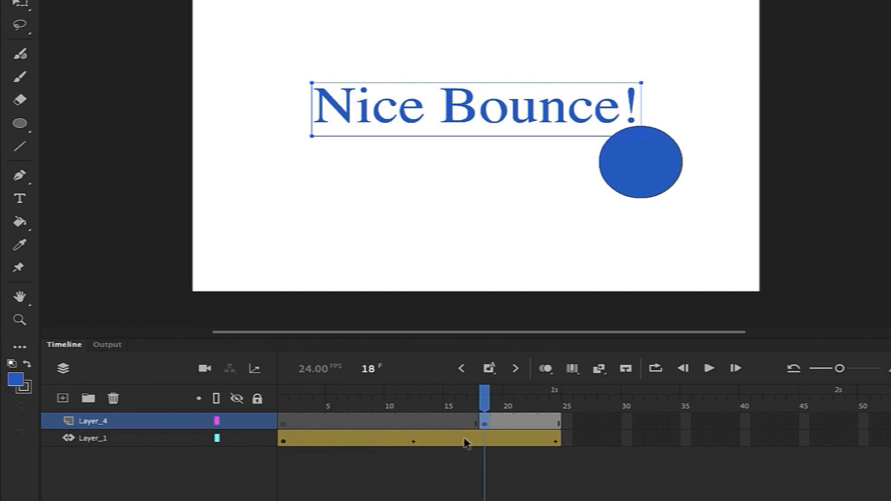
click(284, 441)
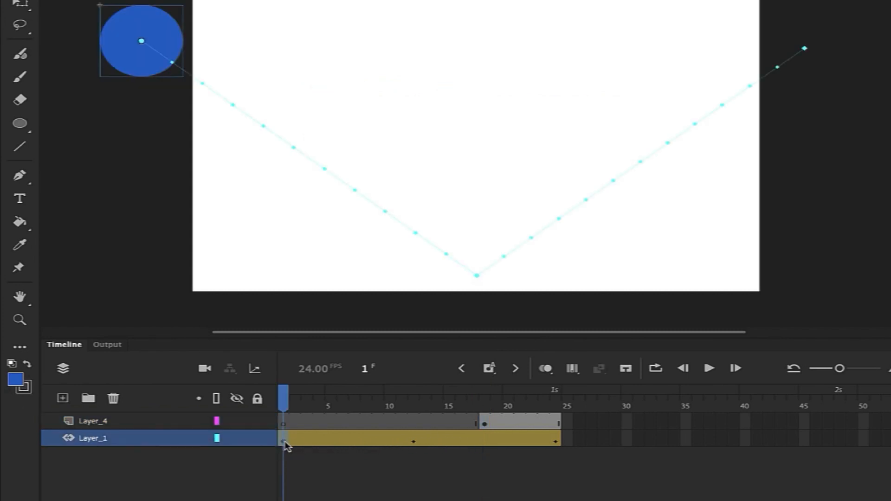
click(413, 441)
click(555, 441)
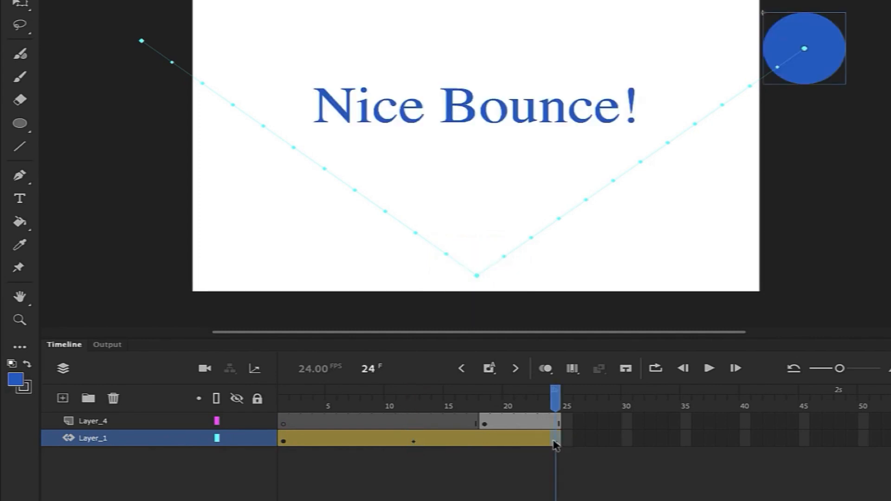
click(283, 441)
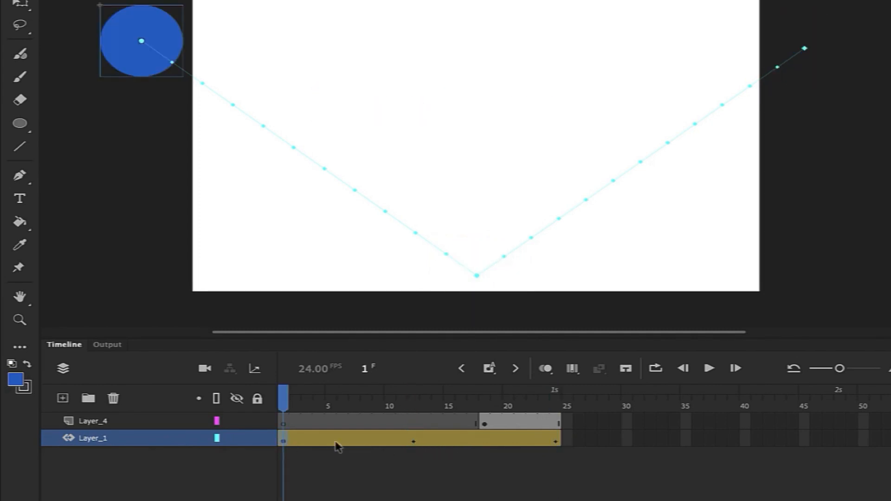
click(414, 442)
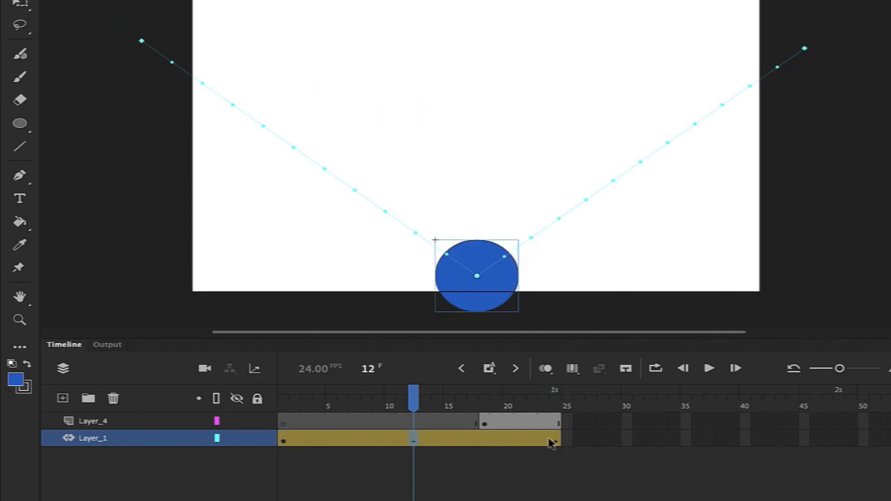
click(555, 441)
click(413, 442)
click(555, 441)
drag(550, 408, 556, 439)
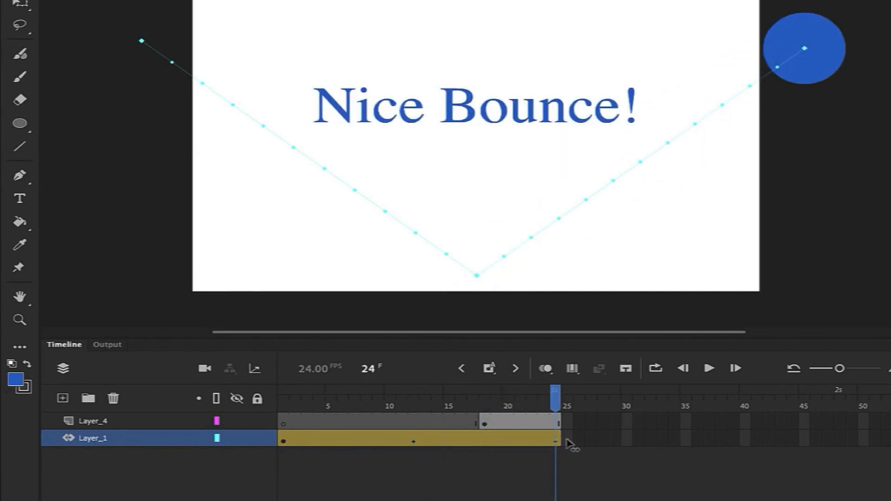
click(496, 421)
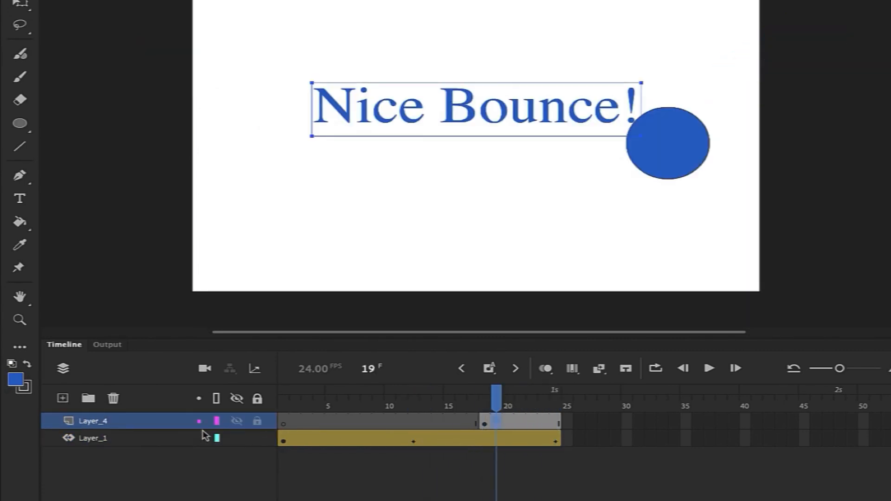
click(484, 425)
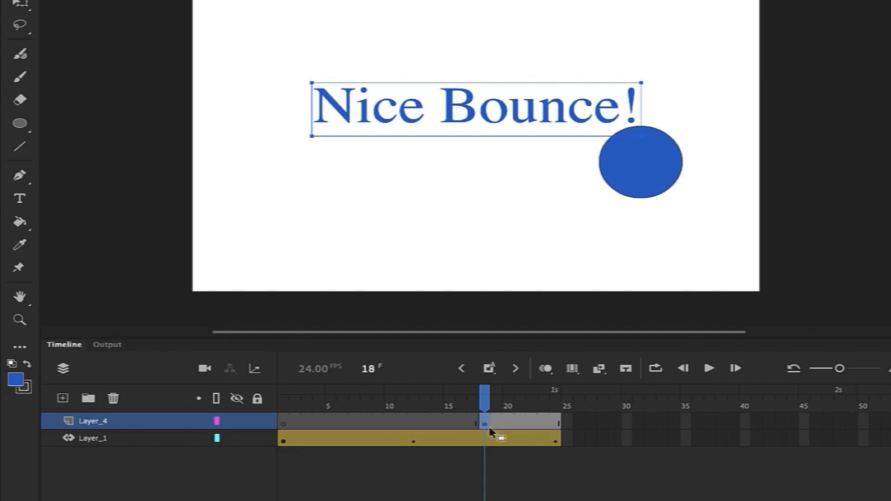
At frame 18, drag the title just below the stage to X 218, Y 647.85.
scroll(485, 403, down, 1)
mouse_move(485, 402)
mouse_down()
mouse_move(521, 403)
mouse_move(485, 401)
mouse_up()
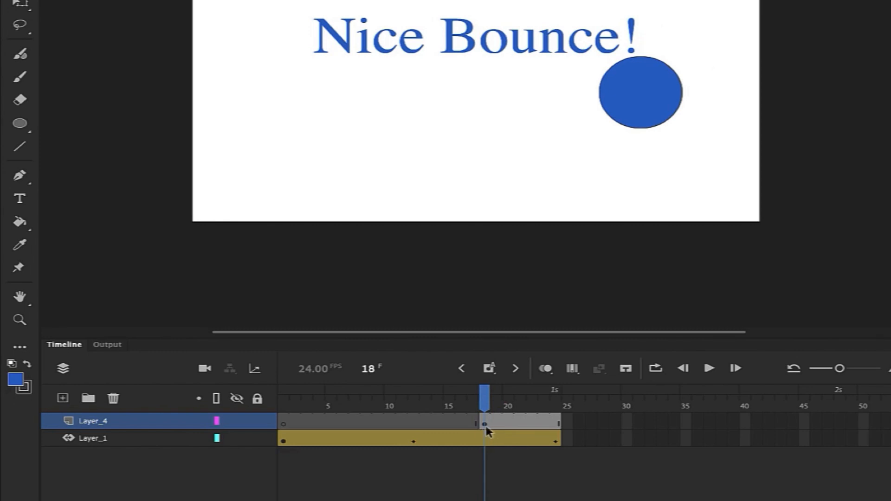
drag(461, 48, 471, 258)
scroll(512, 156, up, 1)
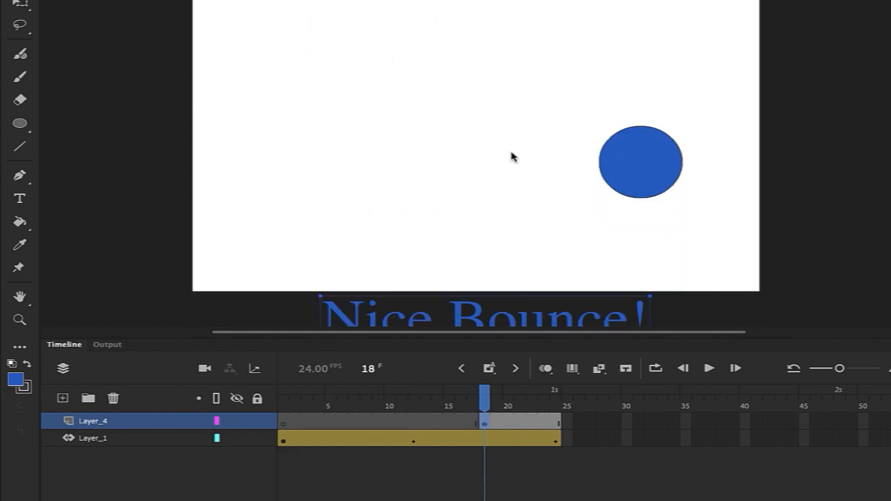
scroll(512, 153, up, 1)
scroll(513, 153, down, 2)
scroll(513, 155, up, 1)
right_click(465, 322)
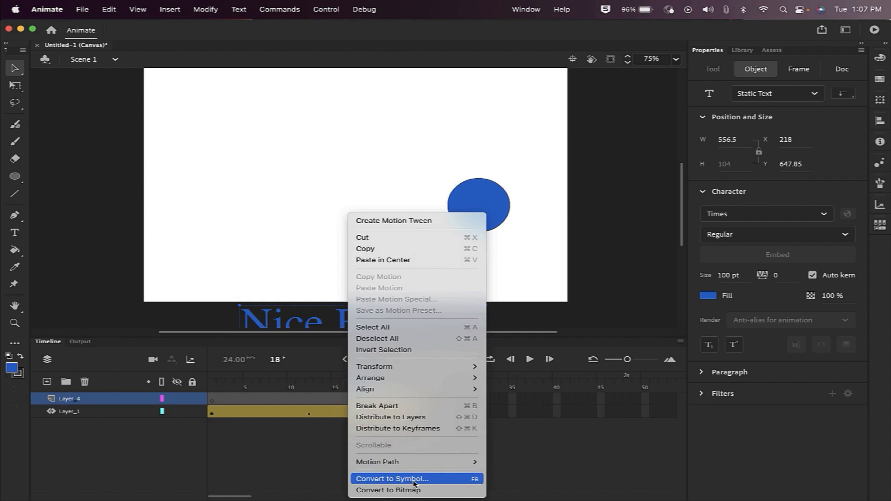
click(615, 217)
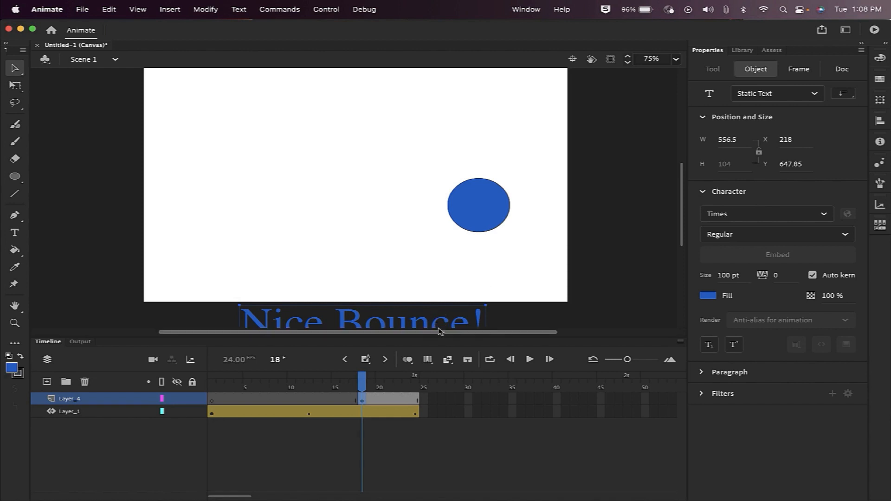
Create a motion tween on Layer_4 at frame 20 and raise the title to the stage's top at a later frame.
right_click(378, 401)
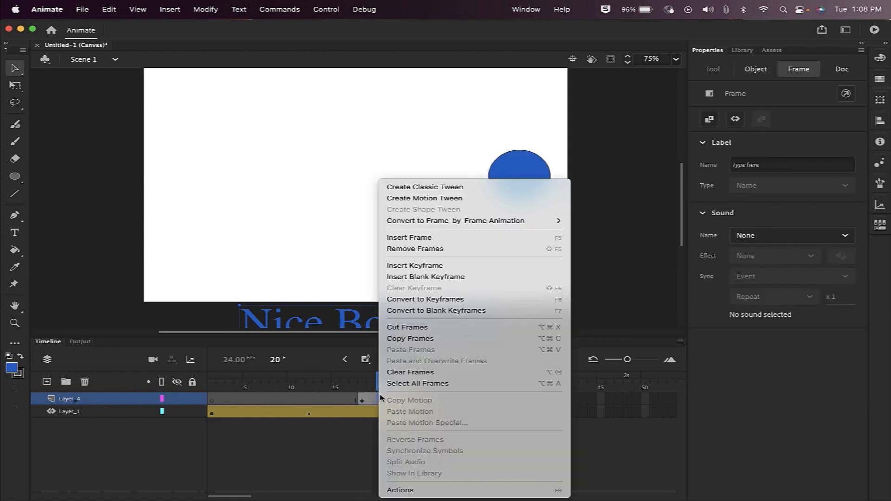
click(402, 202)
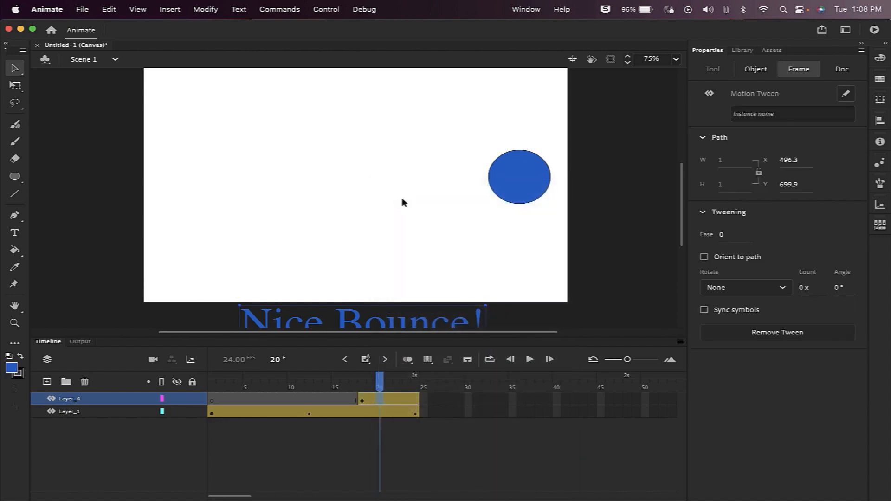
mouse_move(396, 385)
mouse_down()
mouse_move(417, 384)
mouse_move(406, 385)
mouse_up()
drag(351, 327, 351, 98)
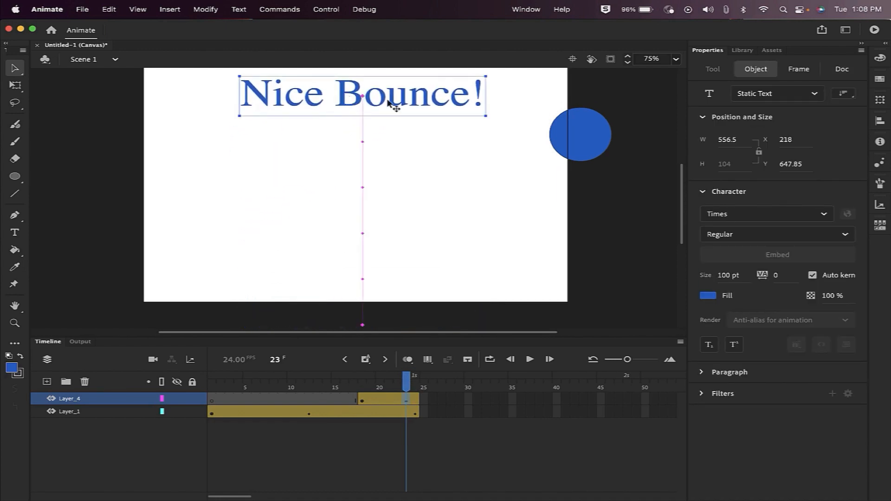
scroll(373, 147, up, 2)
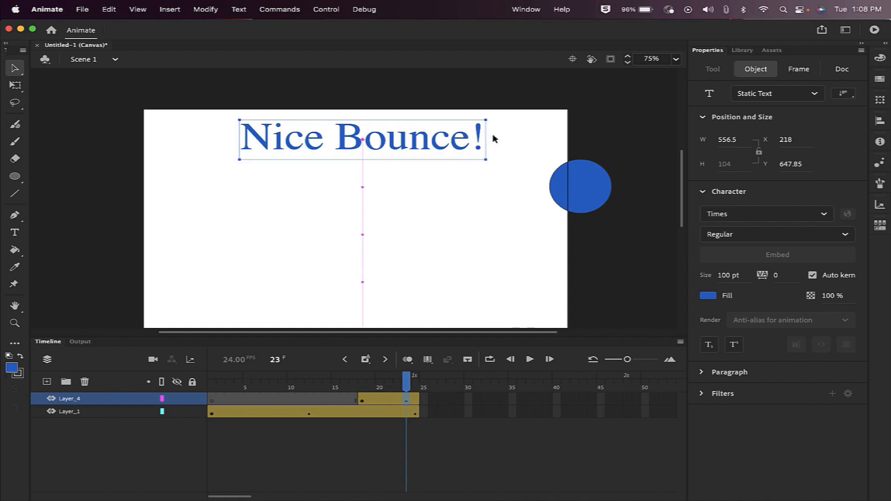
click(563, 142)
drag(406, 385, 211, 391)
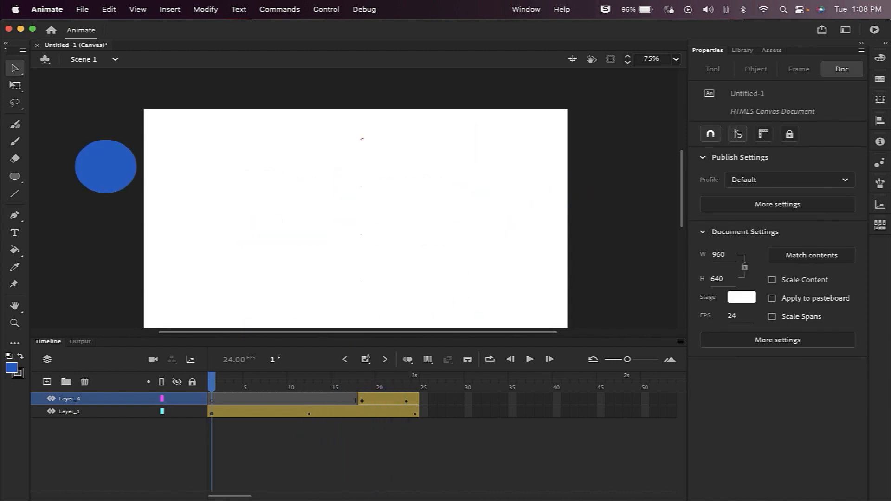
click(531, 360)
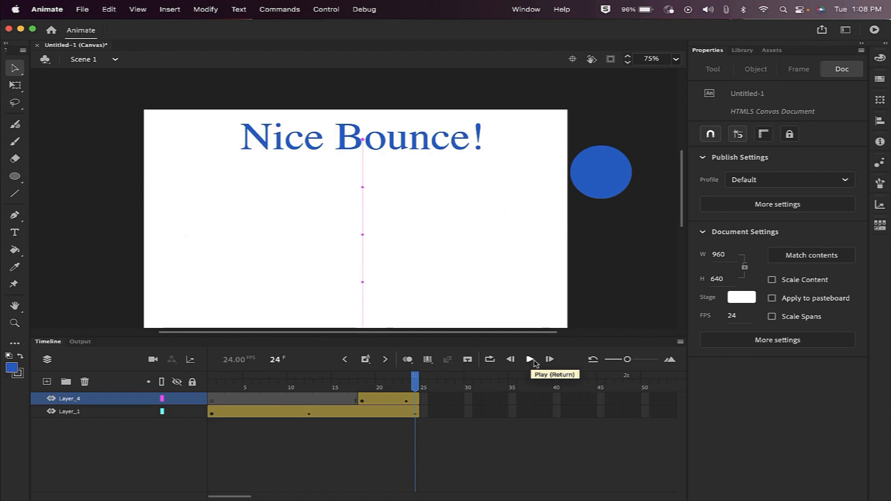
mouse_move(416, 385)
mouse_down()
mouse_move(211, 385)
mouse_move(407, 385)
mouse_move(419, 397)
mouse_move(273, 385)
mouse_move(417, 388)
mouse_up()
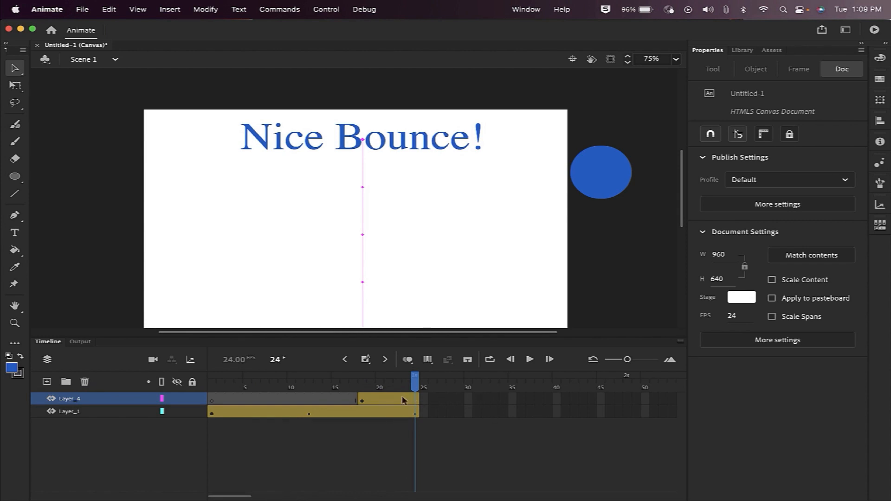
mouse_move(249, 496)
mouse_down()
mouse_move(271, 495)
mouse_move(258, 496)
mouse_up()
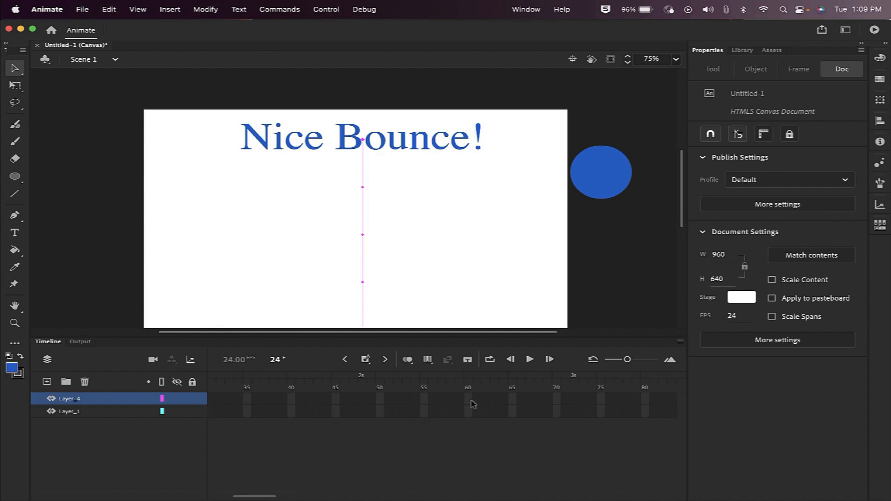
Insert frames on Layer_4 up to frame 75 to extend the title tween, then preview the animation.
right_click(603, 402)
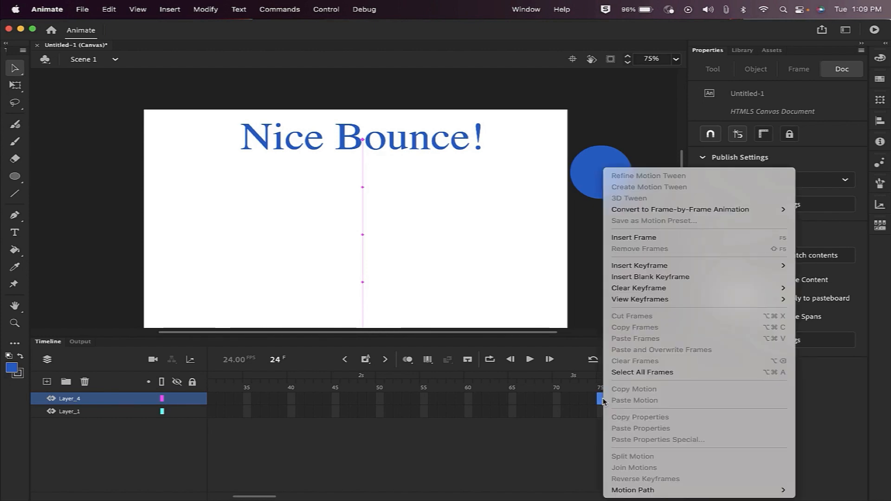
click(650, 241)
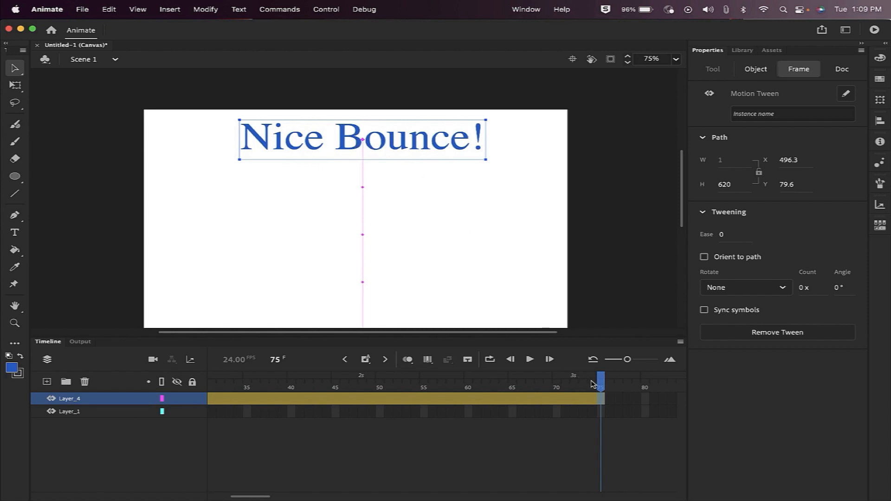
right_click(599, 402)
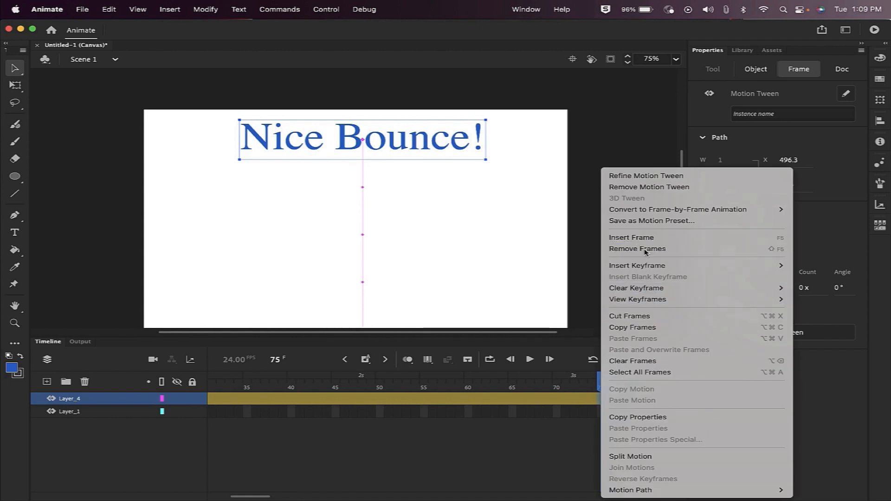
click(558, 445)
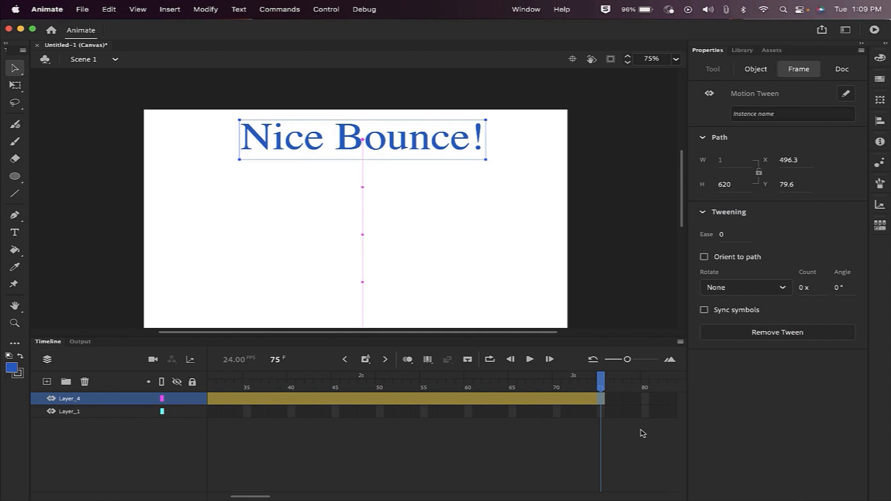
click(528, 360)
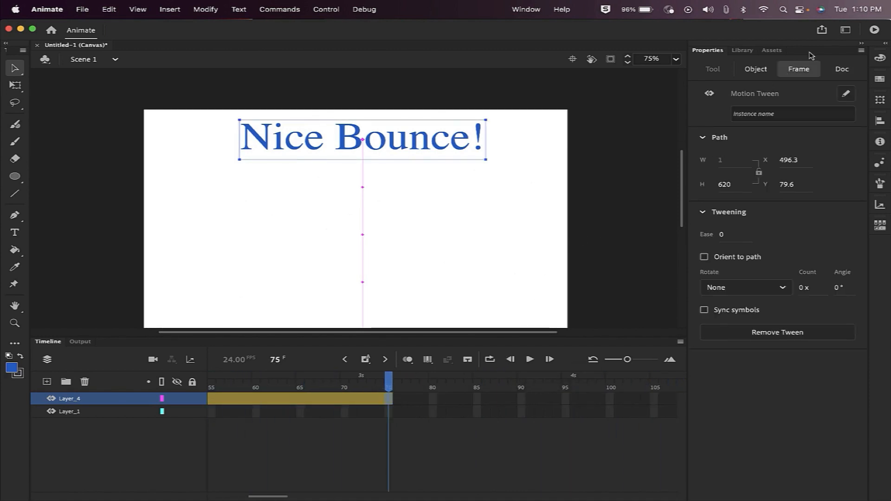
Test the movie as Untitled-1.html in Chrome, then close the tab and return to Animate.
click(874, 30)
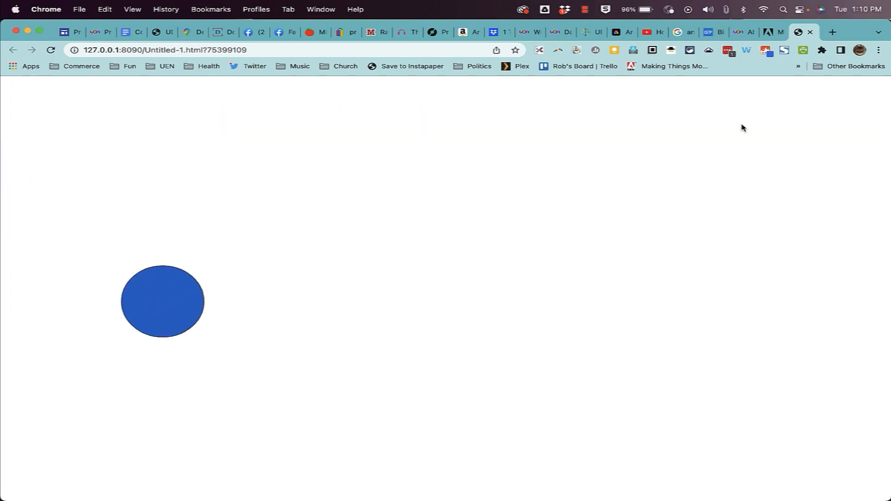
click(809, 32)
key(super+Tab)
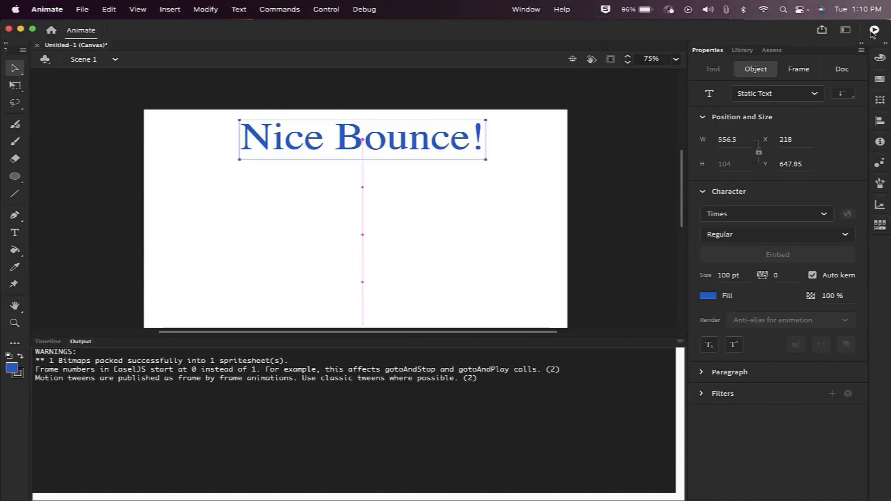
Switch to the Timeline panel, pick the Oval tool, and close the File > Import menu unused.
click(52, 343)
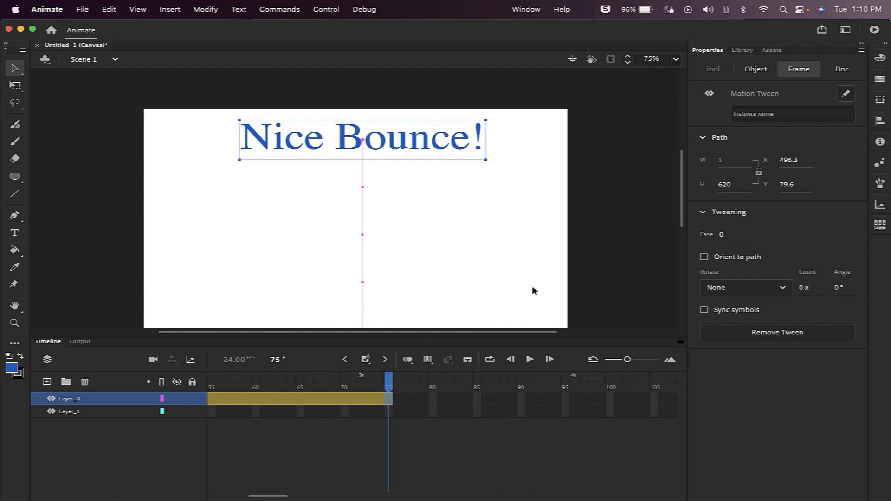
click(15, 176)
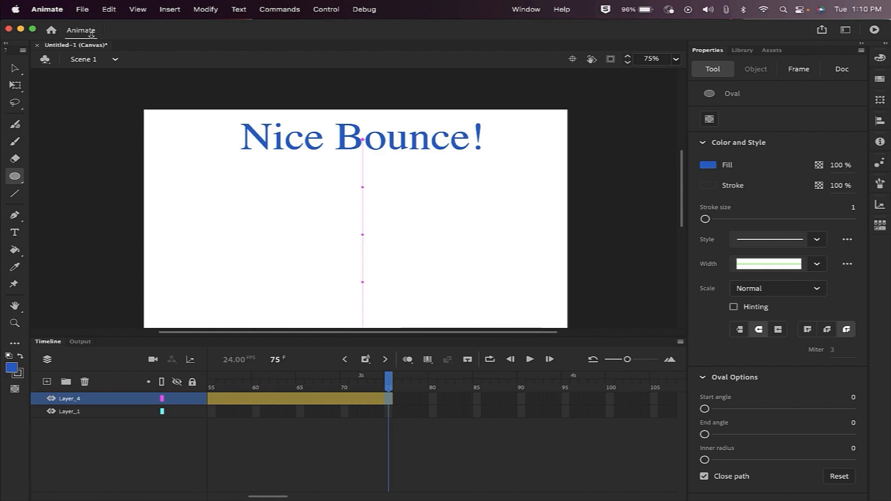
click(82, 10)
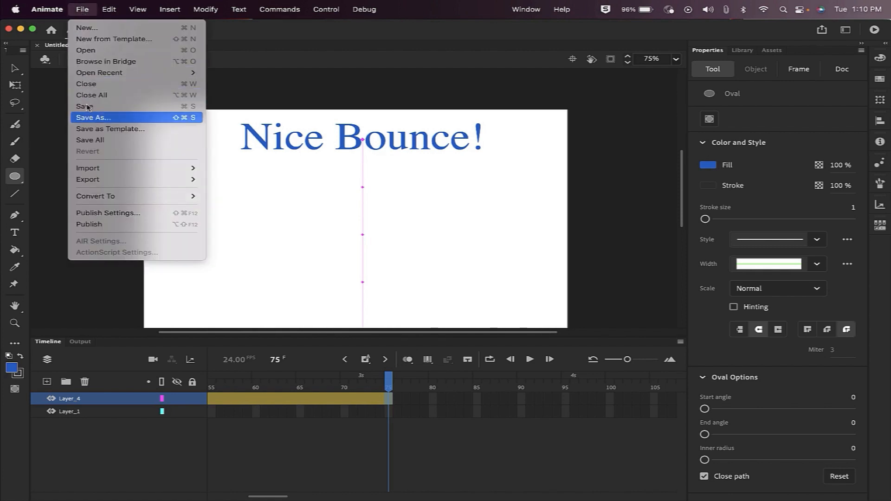
mouse_move(150, 169)
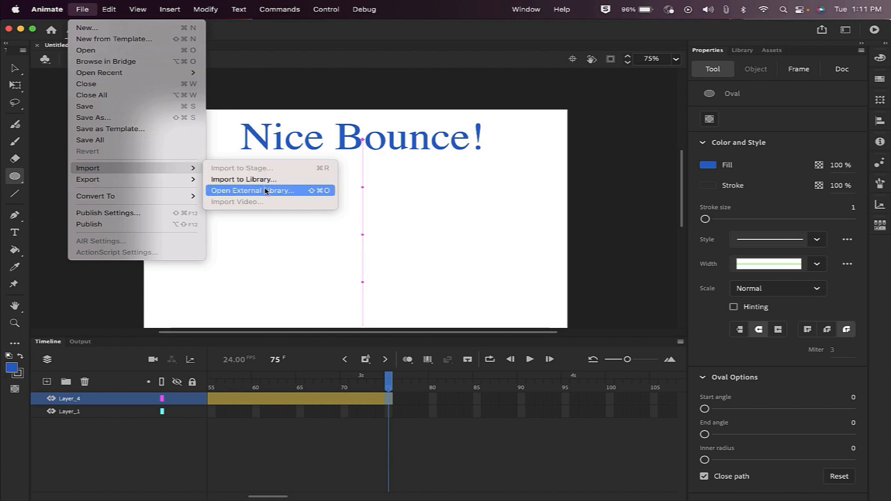
click(604, 206)
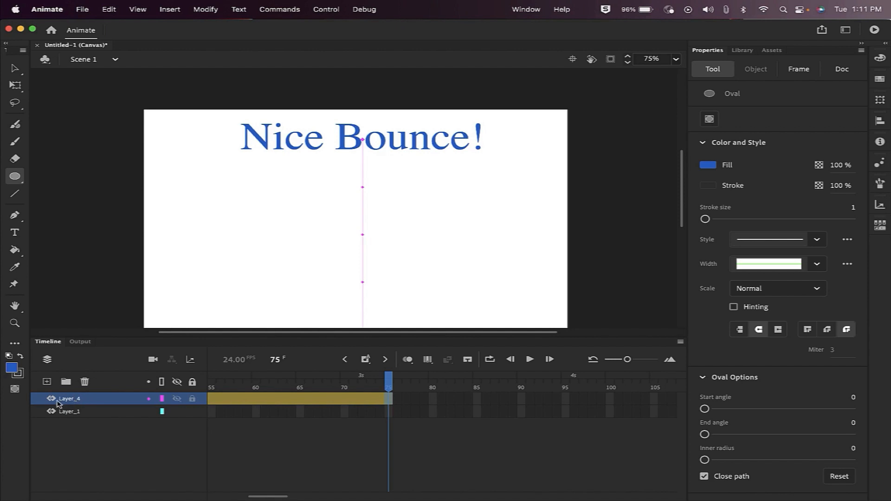
Add Layer_5 above the text layer and select its frame 37.
click(47, 382)
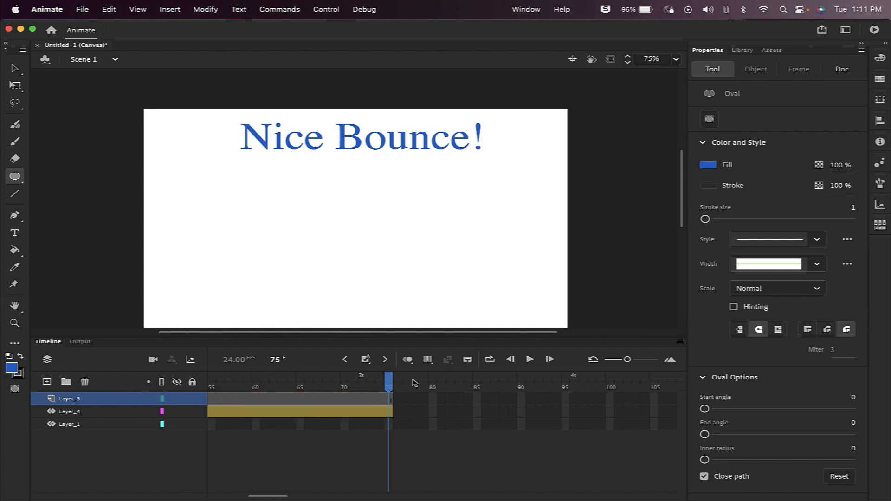
drag(413, 383, 496, 388)
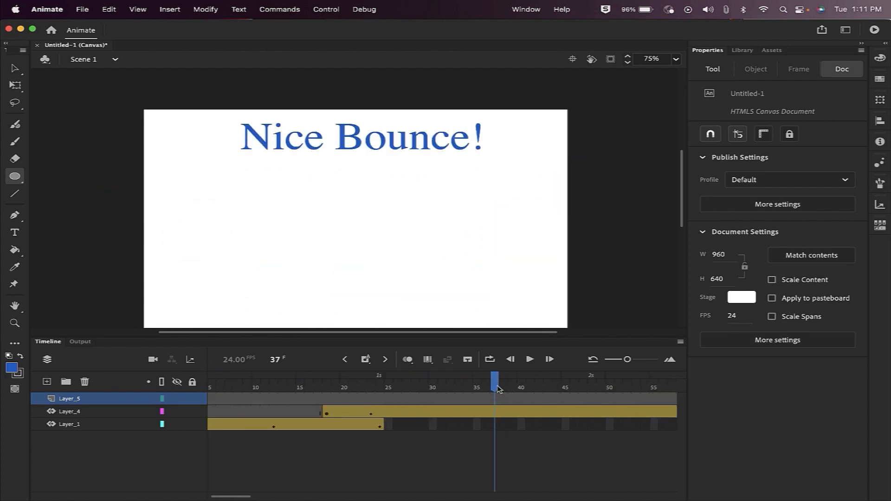
click(497, 398)
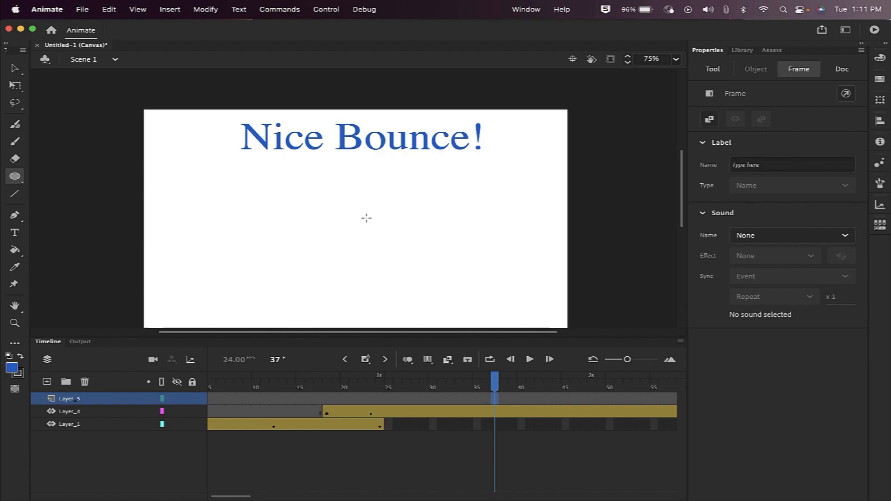
click(85, 15)
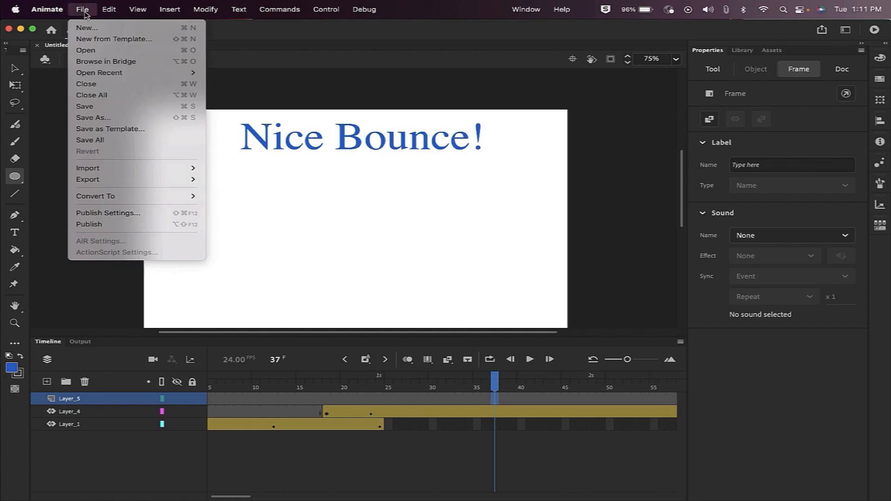
Import the UEN logo image onto the stage at frame 37 of Layer_5.
mouse_move(193, 169)
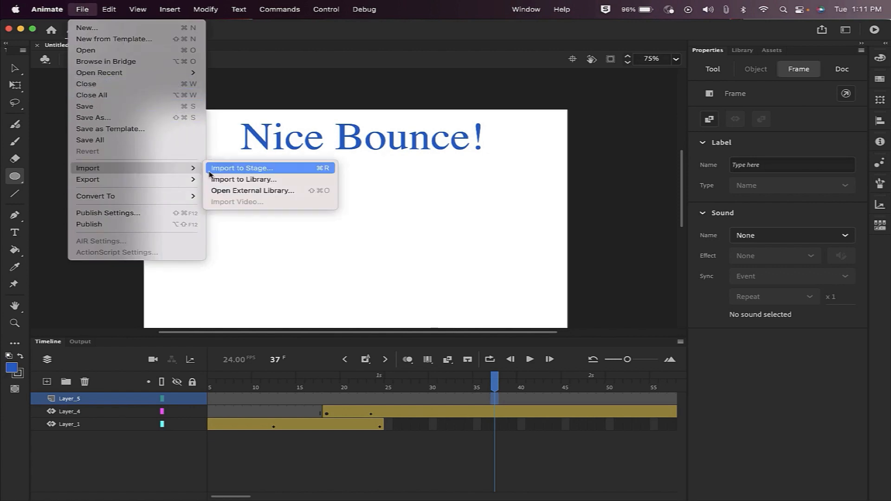
click(241, 171)
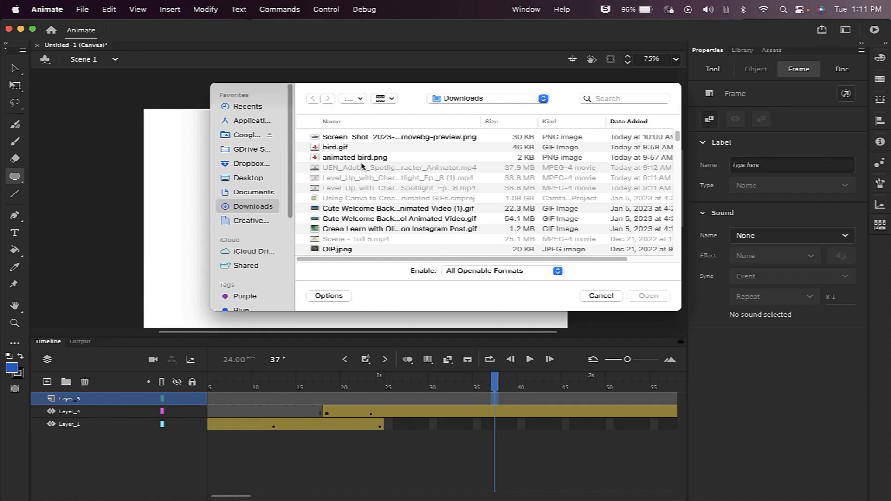
click(357, 138)
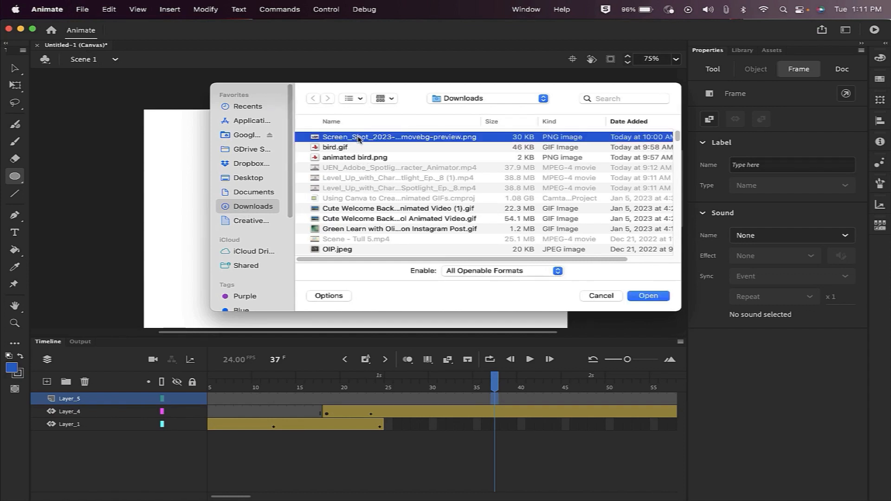
click(659, 298)
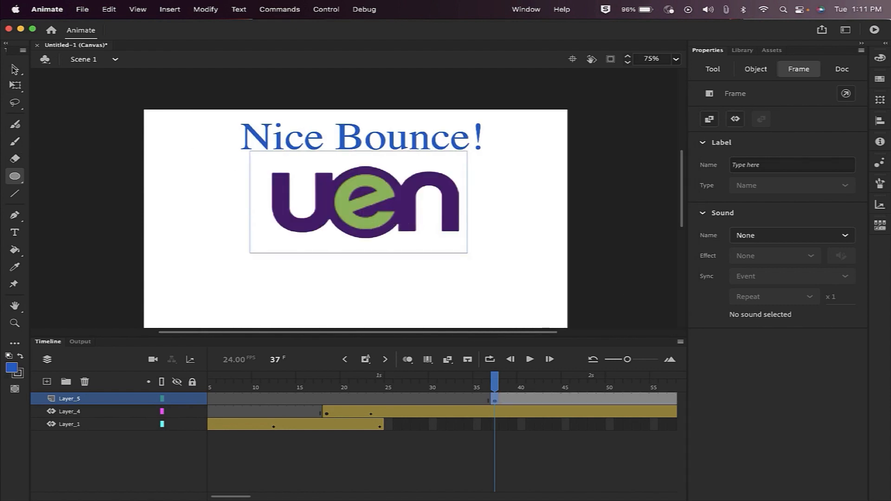
Move the UEN logo lower on the stage and scrub frames 35–38 to check its appearance.
click(14, 69)
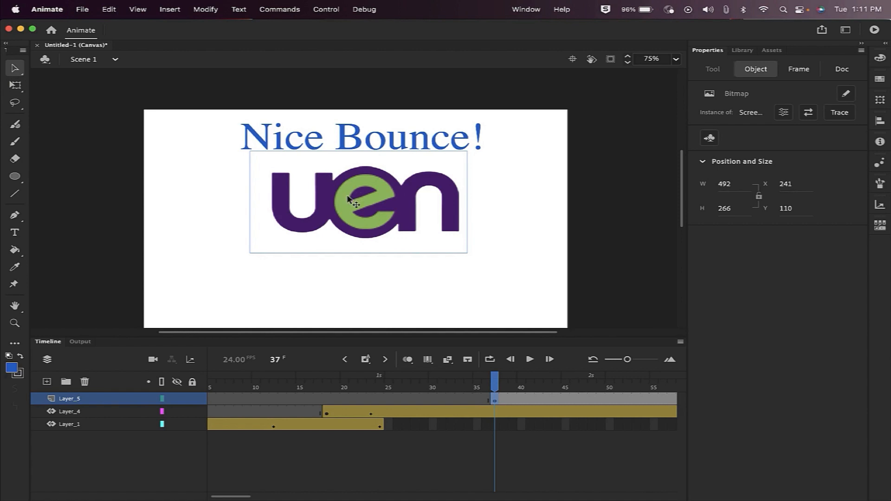
drag(356, 207, 367, 237)
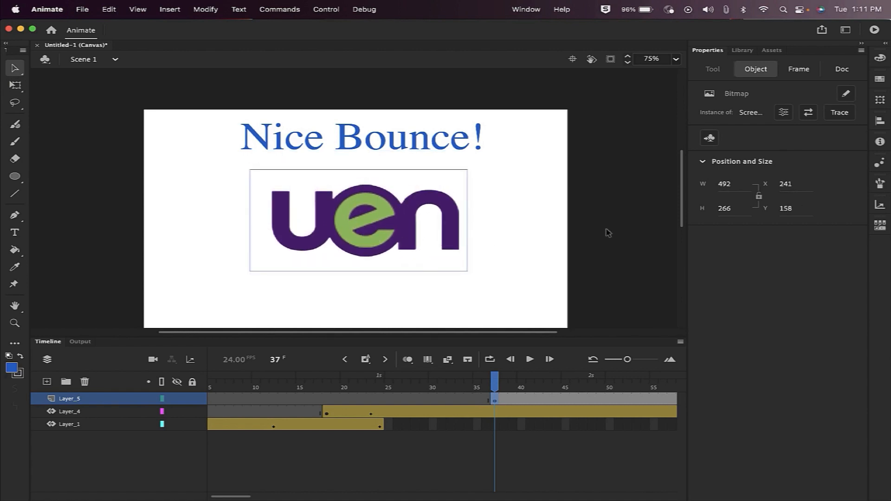
right_click(398, 224)
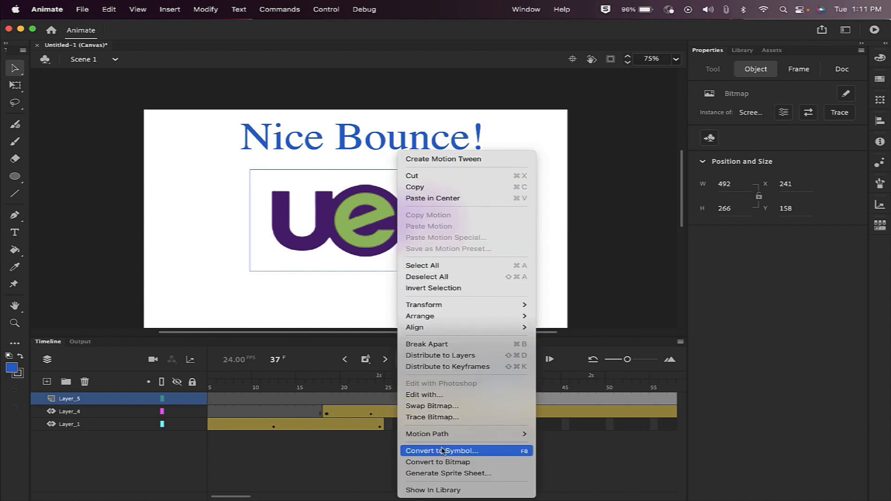
click(567, 299)
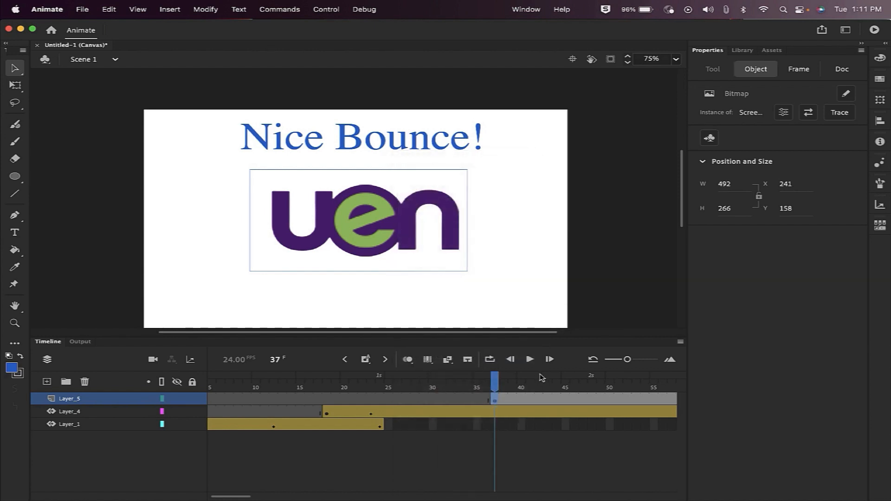
drag(498, 390, 337, 394)
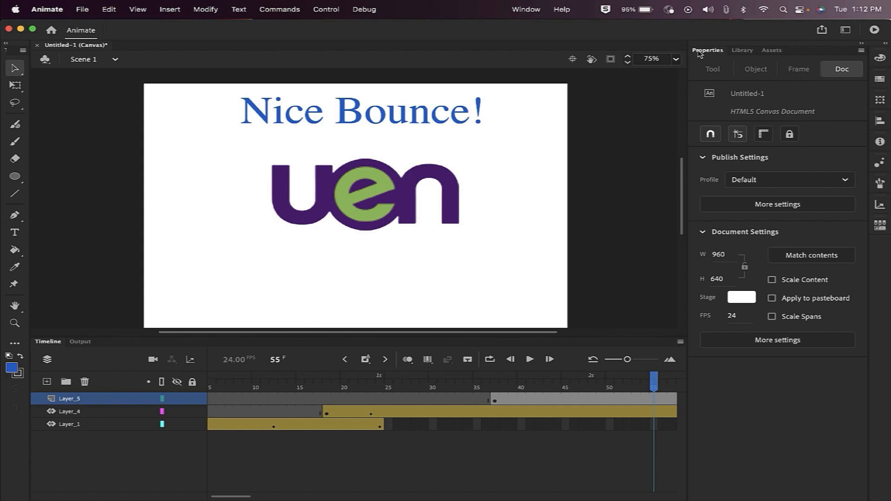
Drag the Macaw Blue animated character from the Assets panel onto the stage.
click(772, 52)
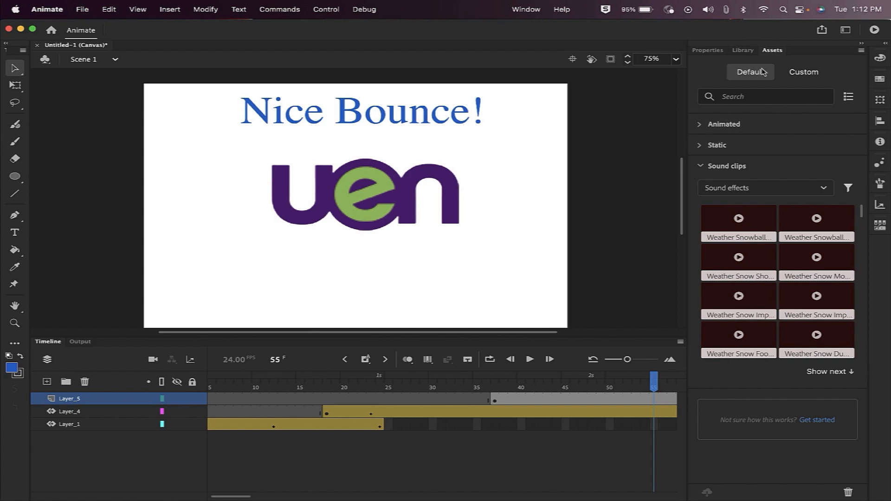
click(738, 124)
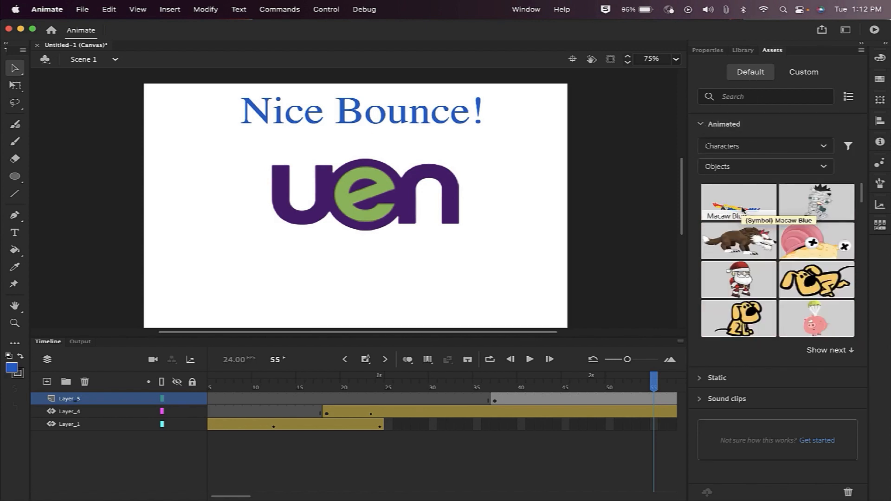
drag(742, 206, 490, 254)
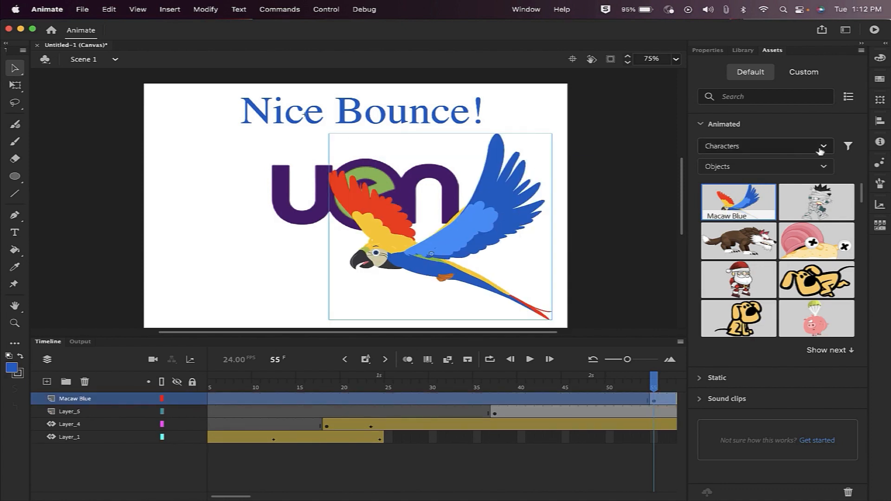
Browse the static character and sound clip assets, then undo the macaw with Cmd+Z.
click(819, 169)
click(819, 169)
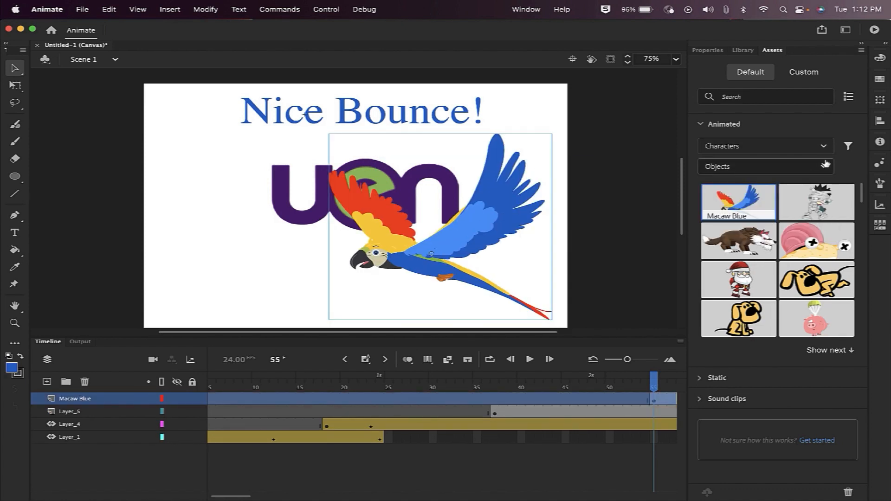
click(699, 124)
click(700, 145)
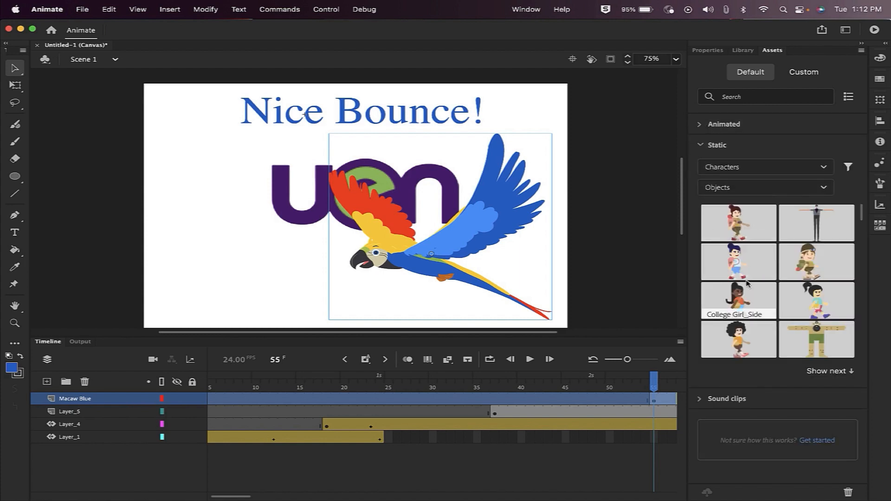
scroll(739, 321, down, 5)
drag(740, 325, 290, 254)
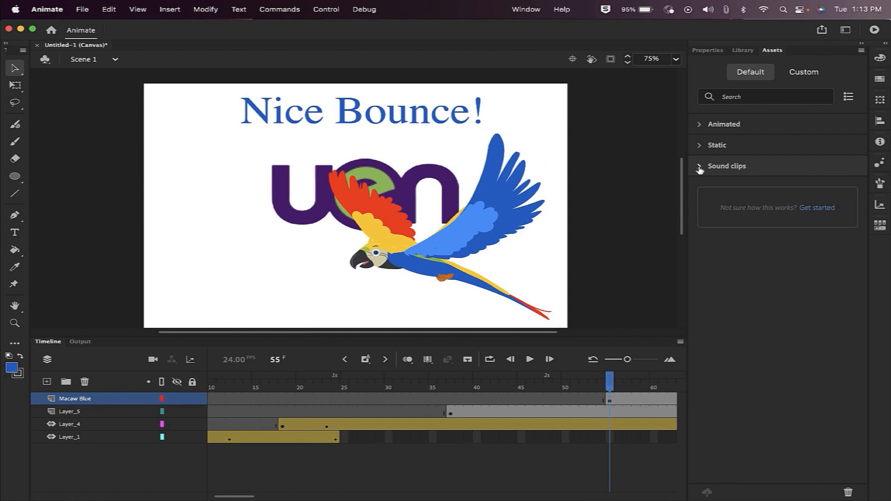
click(699, 166)
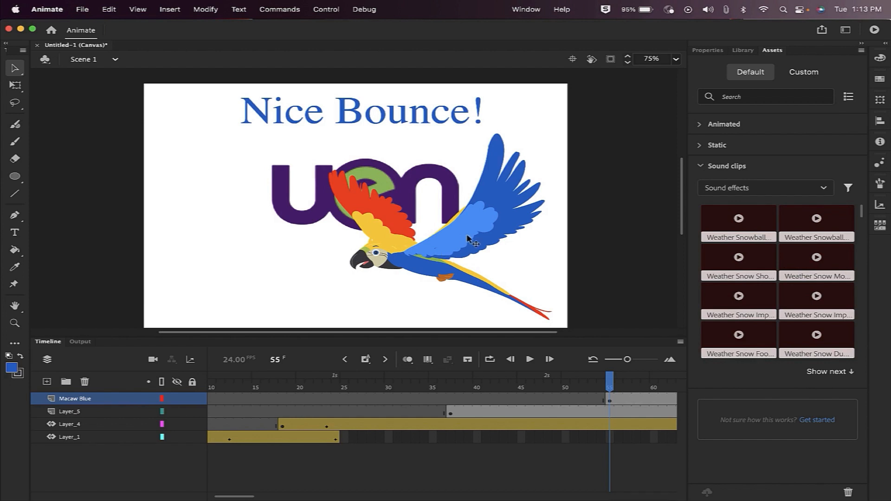
key(super+z)
key(super+z)
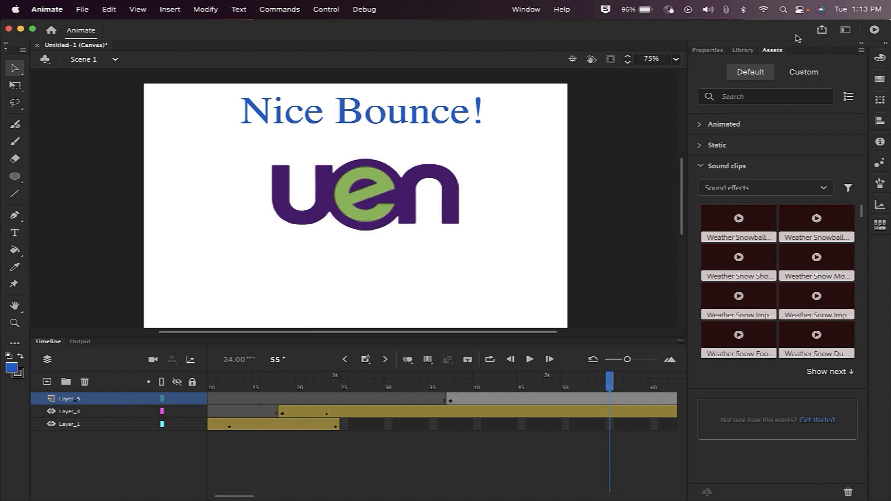
Publish the animation as Video (.mp4) through Quick share and publish, producing Untitled-1.mp4.
click(822, 31)
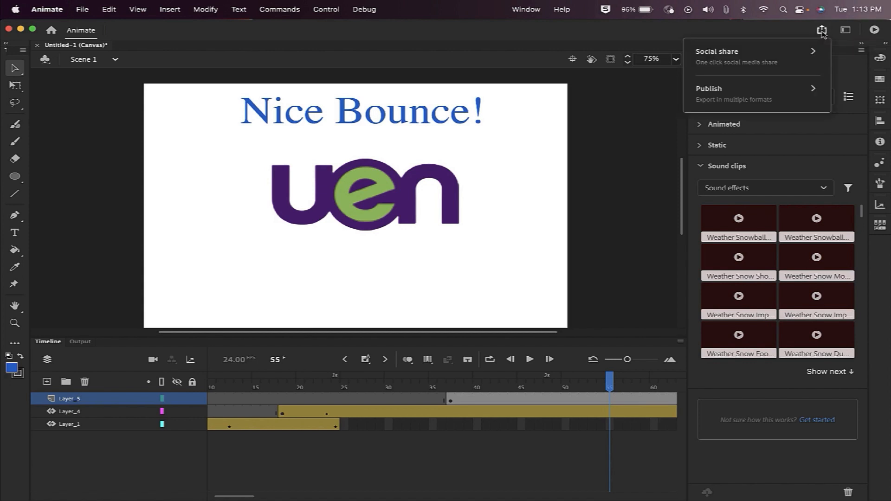
click(812, 54)
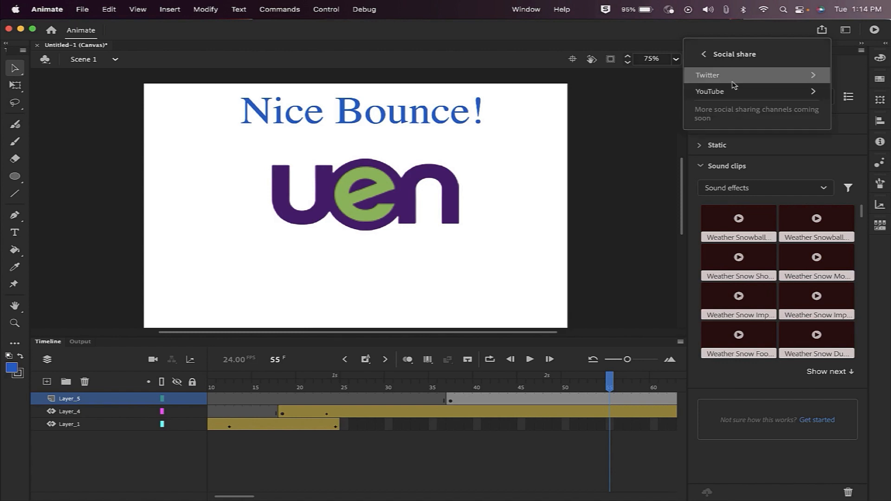
click(704, 59)
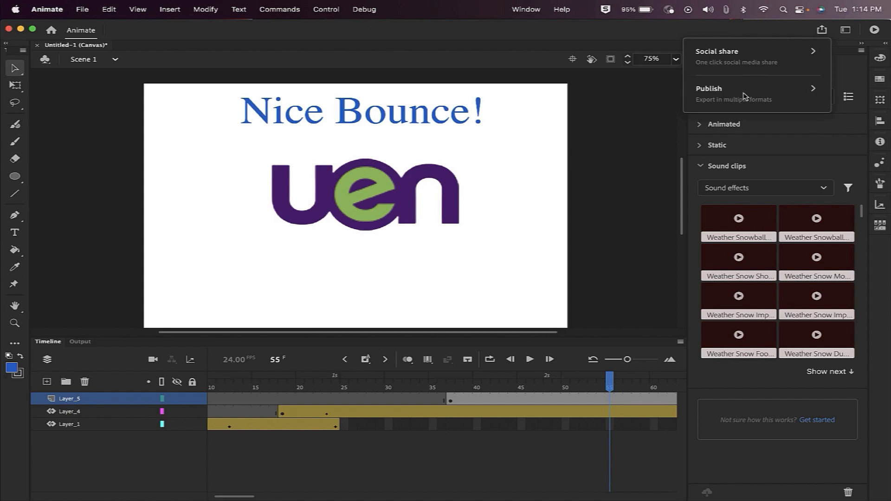
click(759, 96)
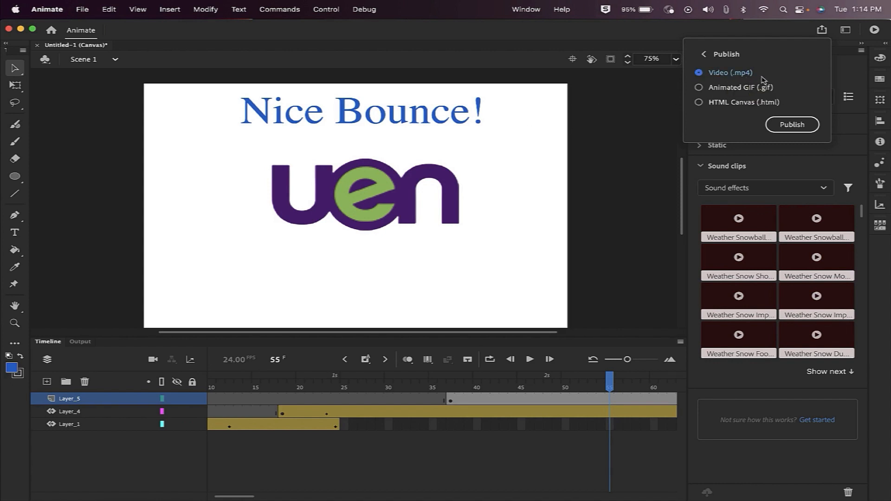
click(699, 89)
click(699, 103)
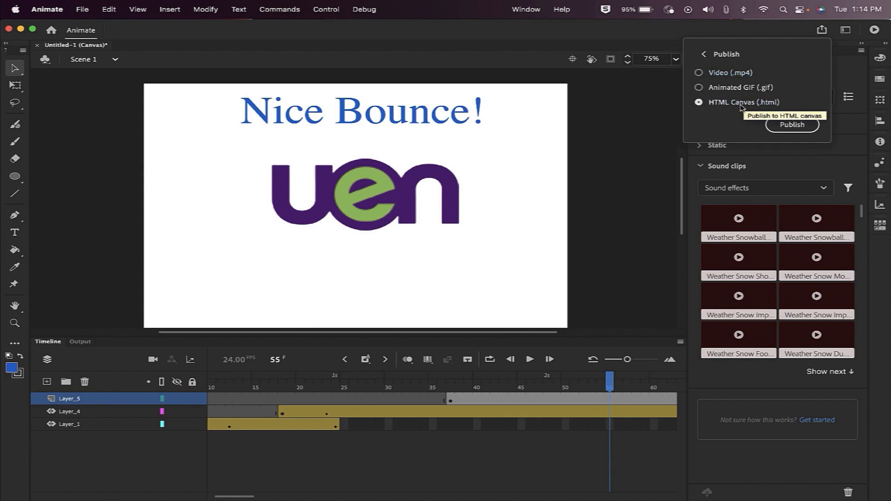
click(699, 73)
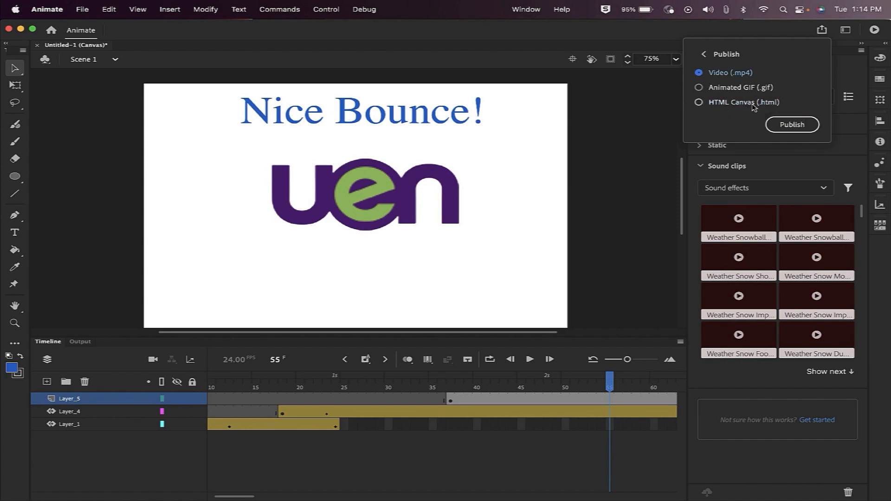
click(787, 125)
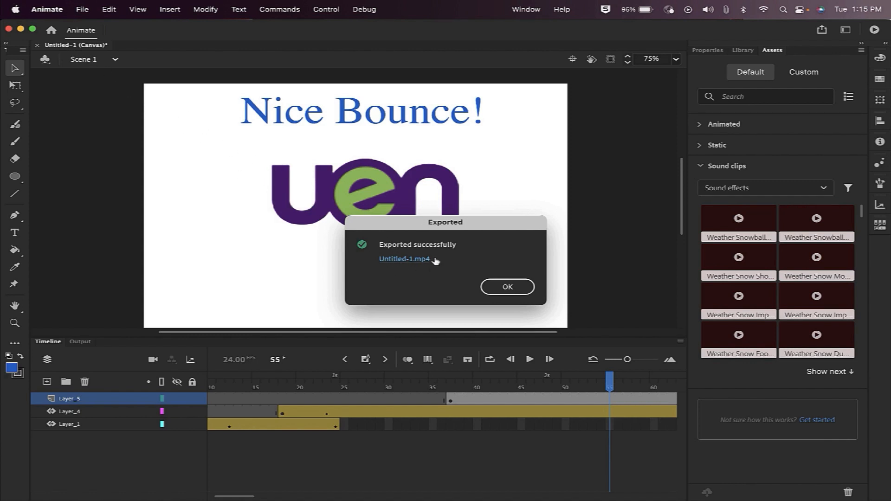
Dismiss the export confirmation and bring Media Encoder forward to see the finished H.264 job.
click(511, 287)
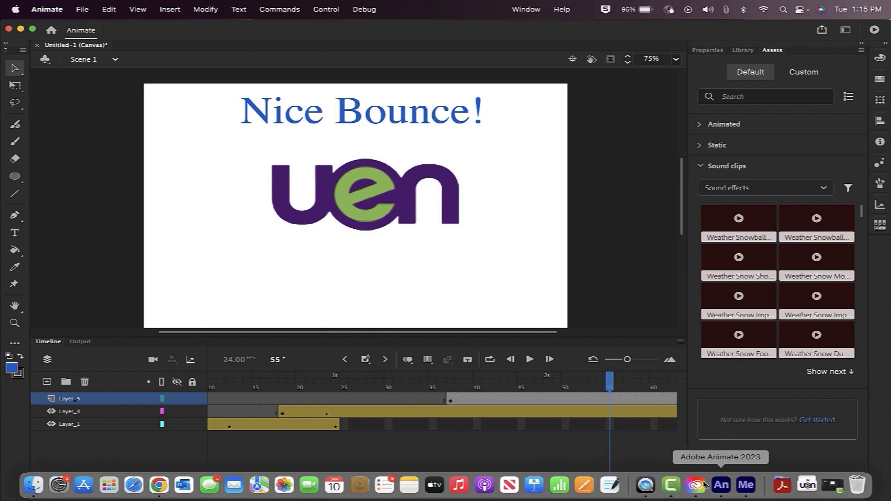
click(739, 483)
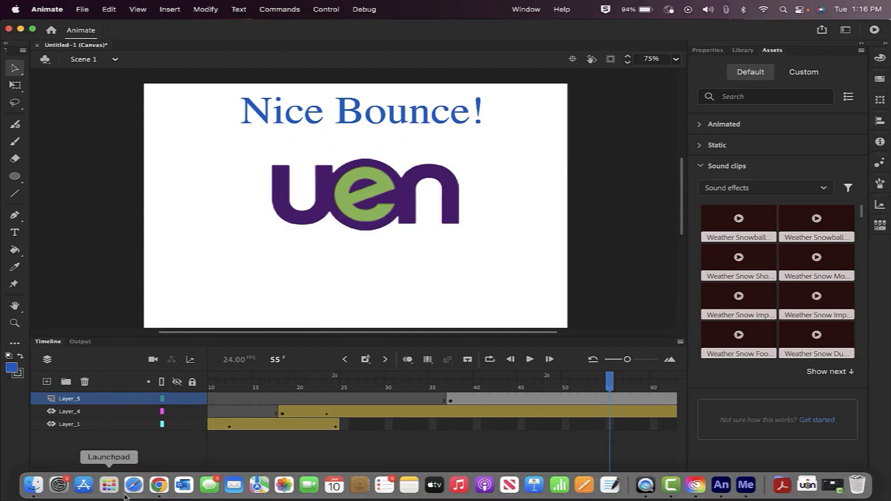
Open Untitled-1.mp4 from Dropbox in QuickTime, play it enlarged, then close it.
click(33, 484)
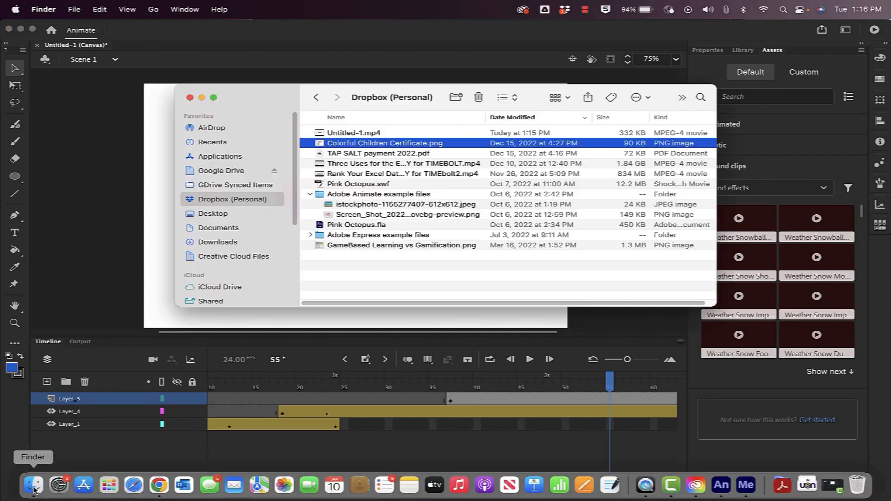
click(338, 133)
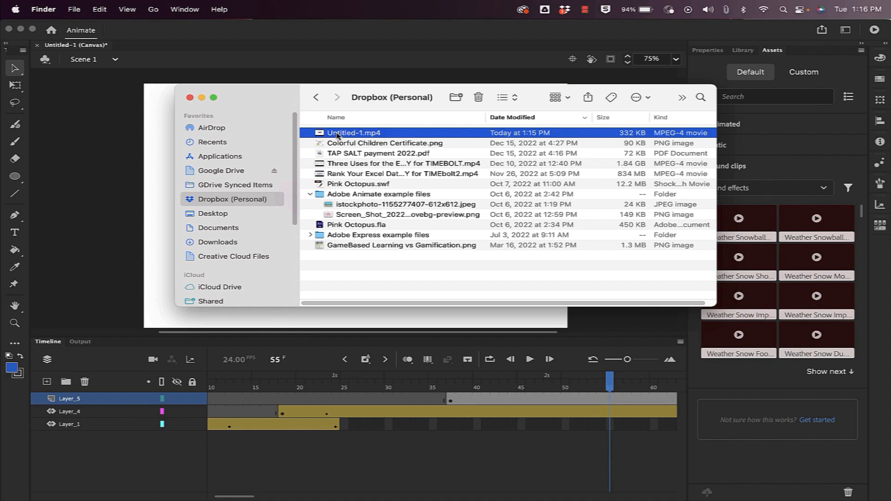
double_click(337, 134)
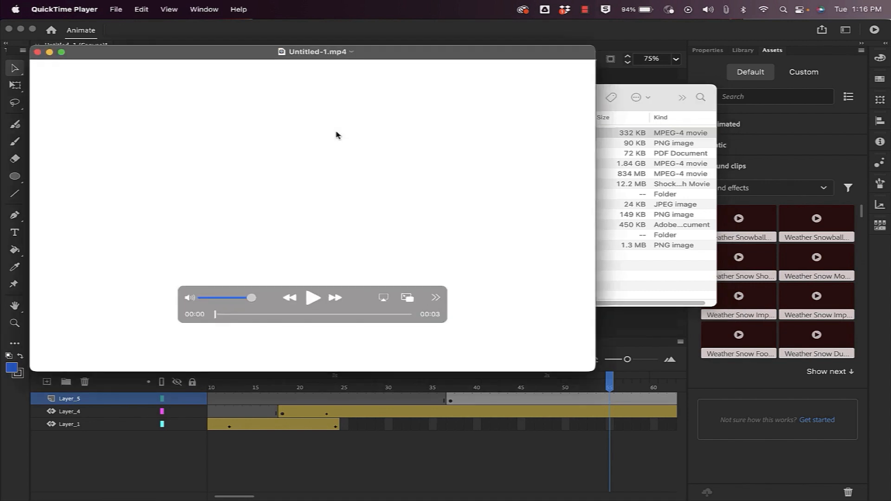
double_click(394, 56)
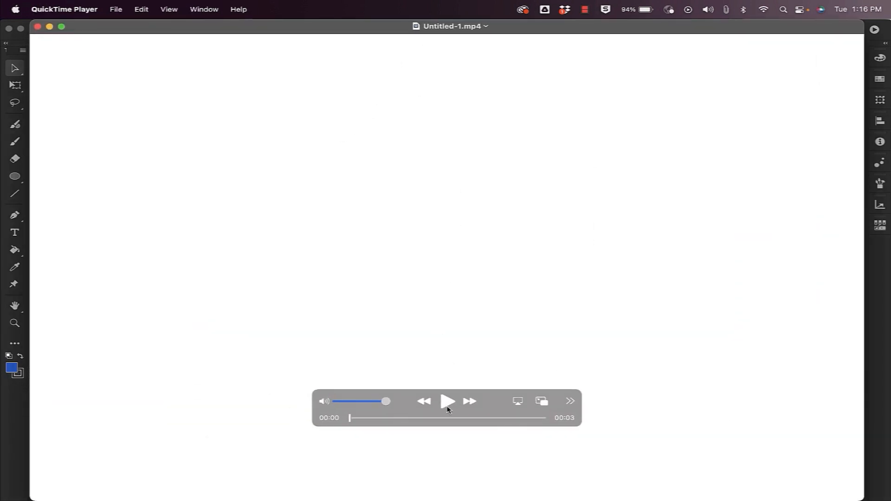
click(447, 402)
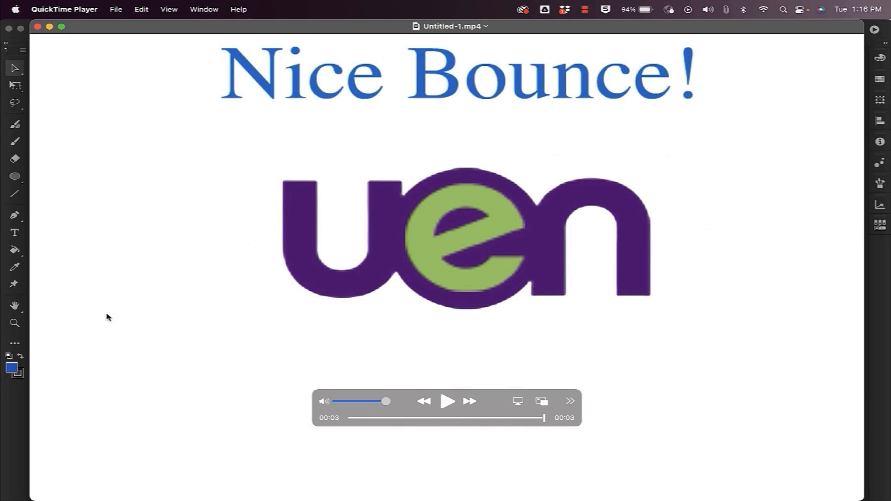
click(37, 26)
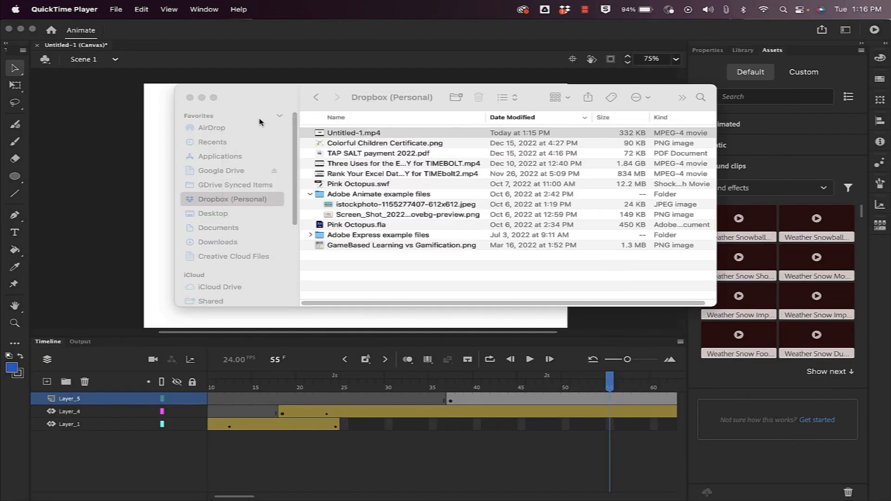
Rename Untitled-1.mp4 to 'Bouncing Ball' in Finder and switch back to the Animate window.
right_click(352, 134)
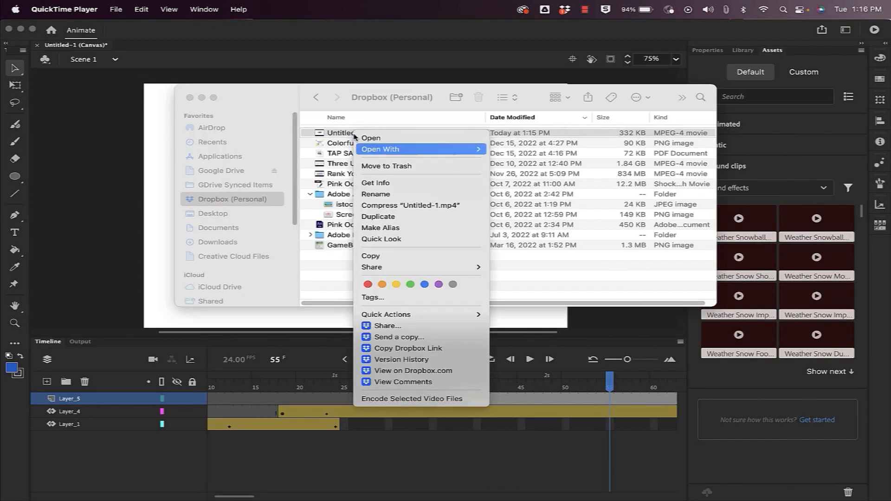
click(388, 195)
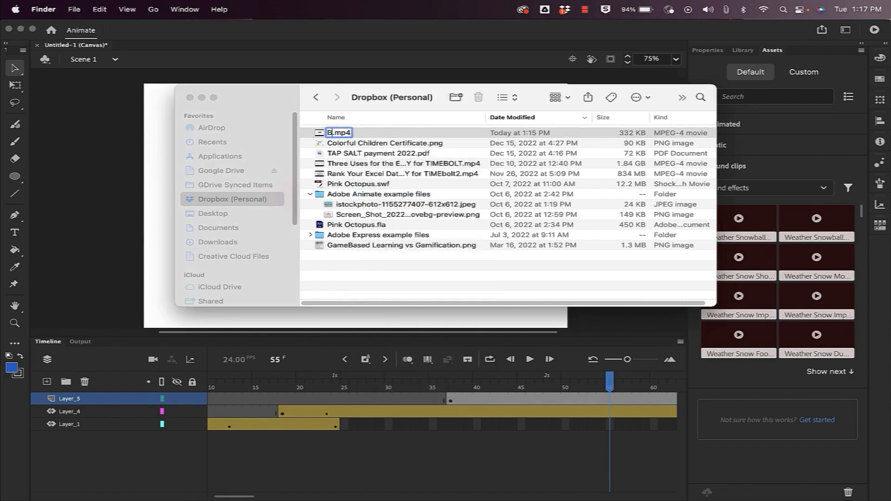
text(Bouncing Ball)
key(Return)
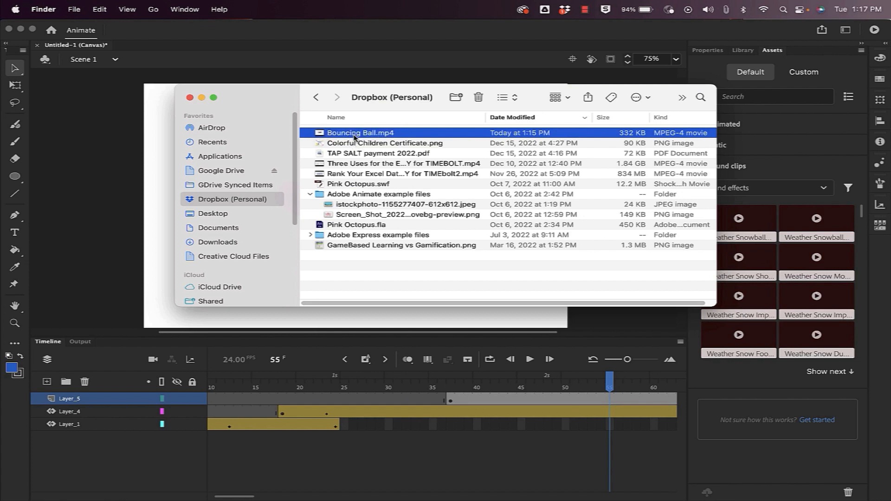
click(374, 36)
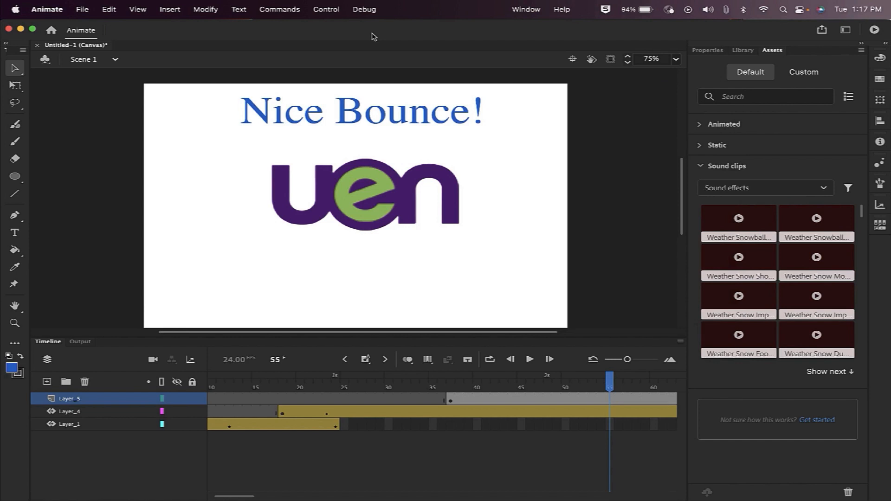